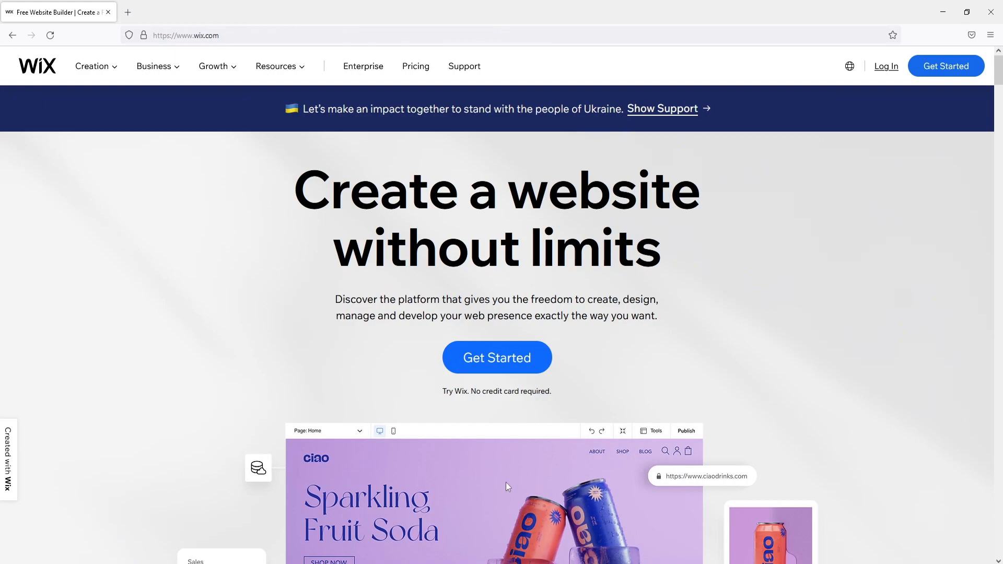
Start creating a new website for yourself and set its type to Blog
{"action": "left_click", "coordinate": [507, 356]}
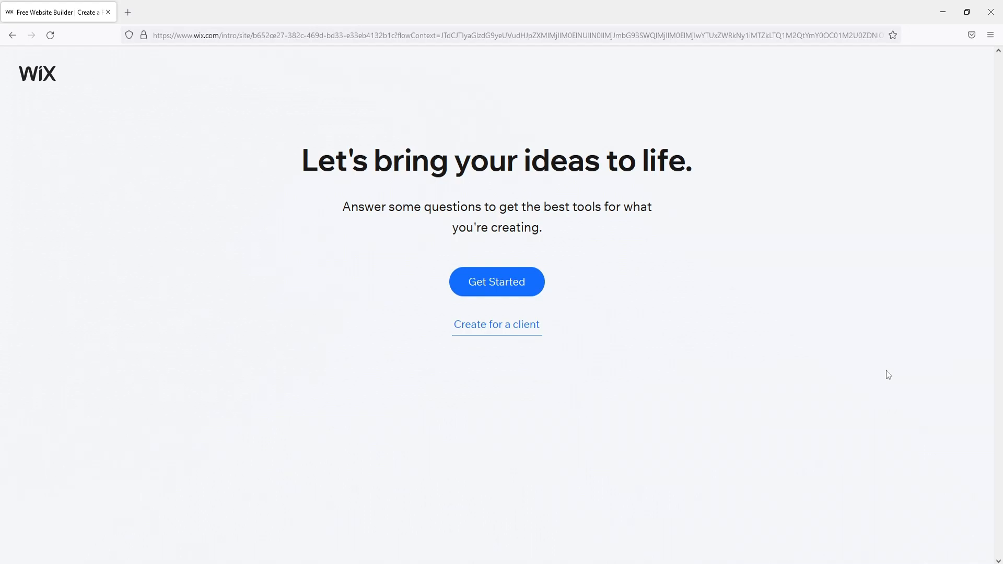
{"action": "left_click", "coordinate": [517, 282]}
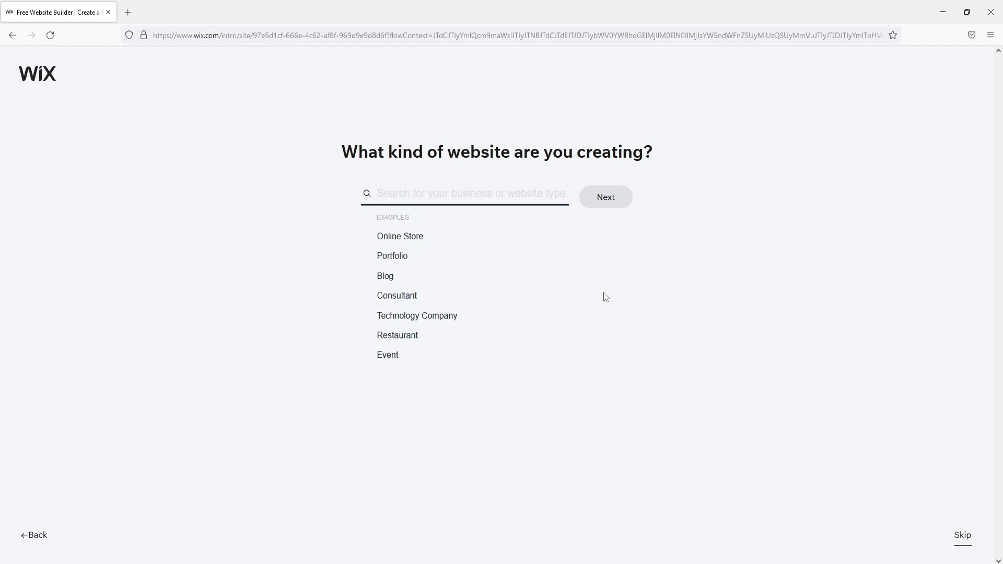
{"action": "left_click", "coordinate": [388, 273]}
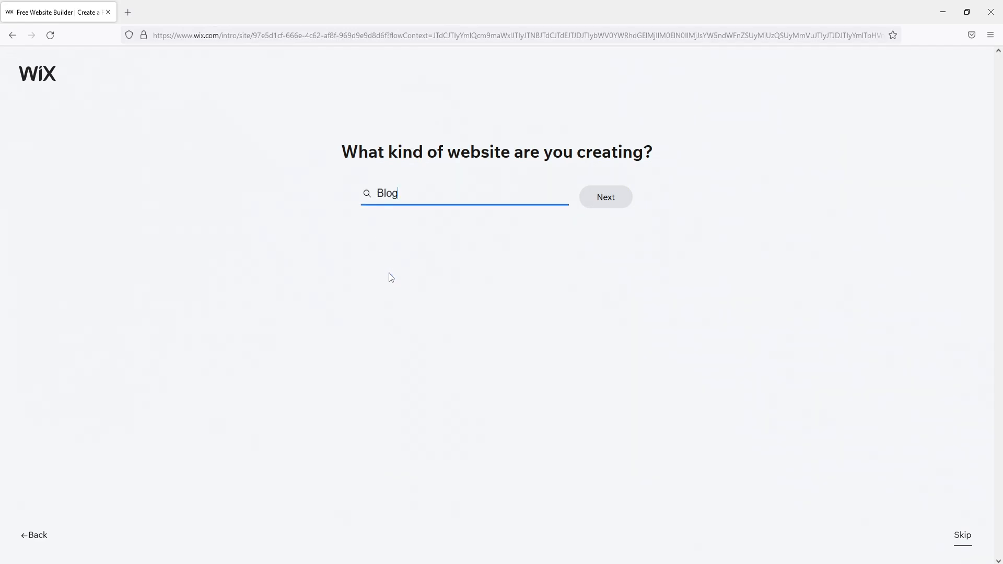
{"action": "left_click", "coordinate": [625, 197]}
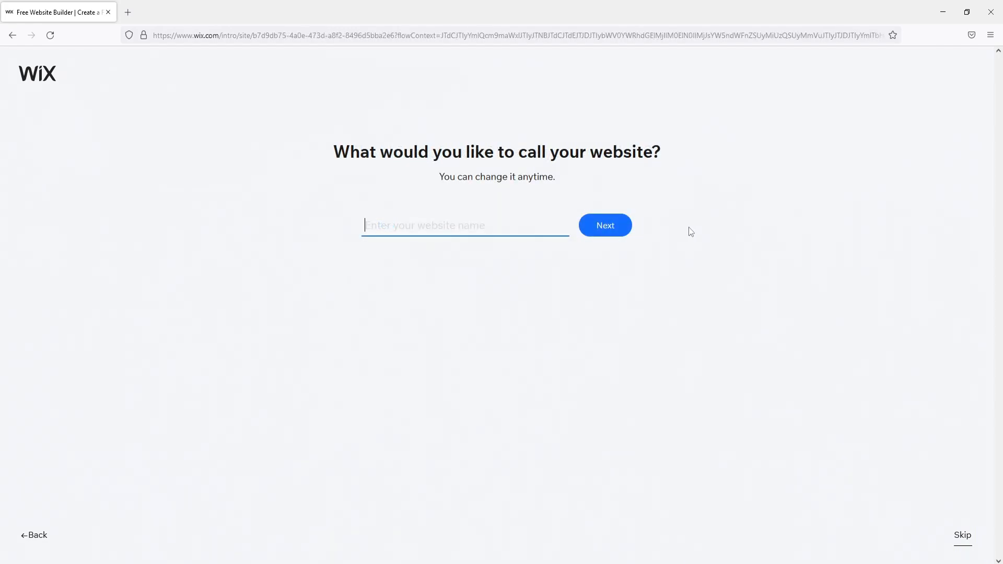
Name the website cstest and set its goal to Just explore
{"action": "type", "text": "cstest"}
{"action": "left_click", "coordinate": [610, 229]}
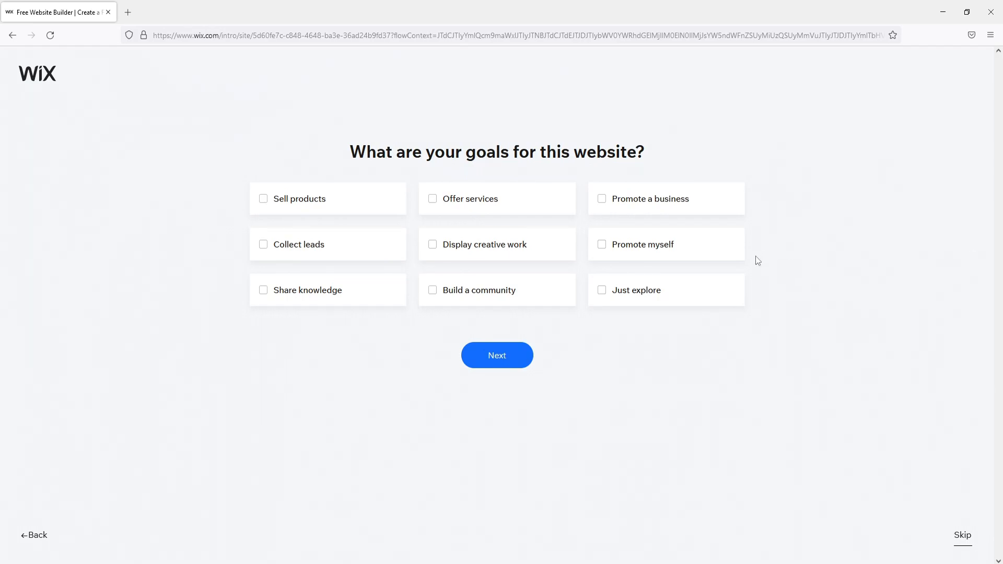
{"action": "left_click", "coordinate": [669, 291]}
{"action": "left_click", "coordinate": [492, 356]}
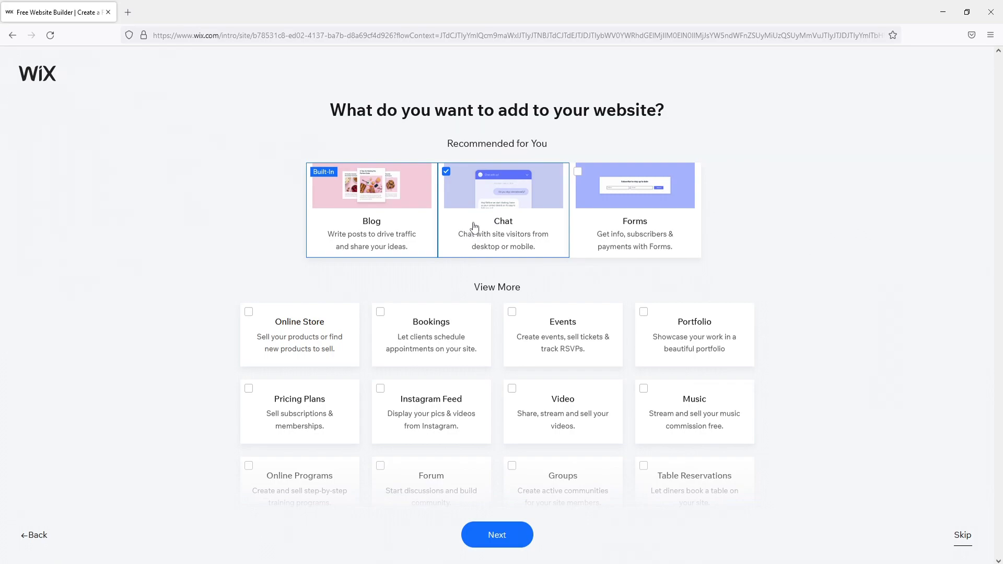
Deselect the Chat feature, skip adding features to the website, and continue to the site dashboard
{"action": "left_click", "coordinate": [452, 181]}
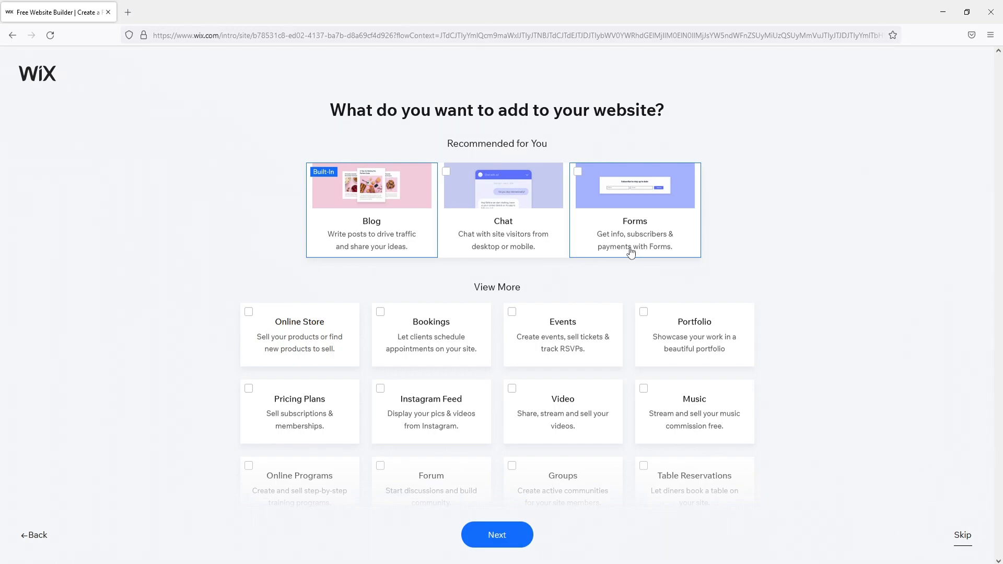
{"action": "scroll", "coordinate": [560, 362], "scroll_direction": "down", "scroll_amount": 2}
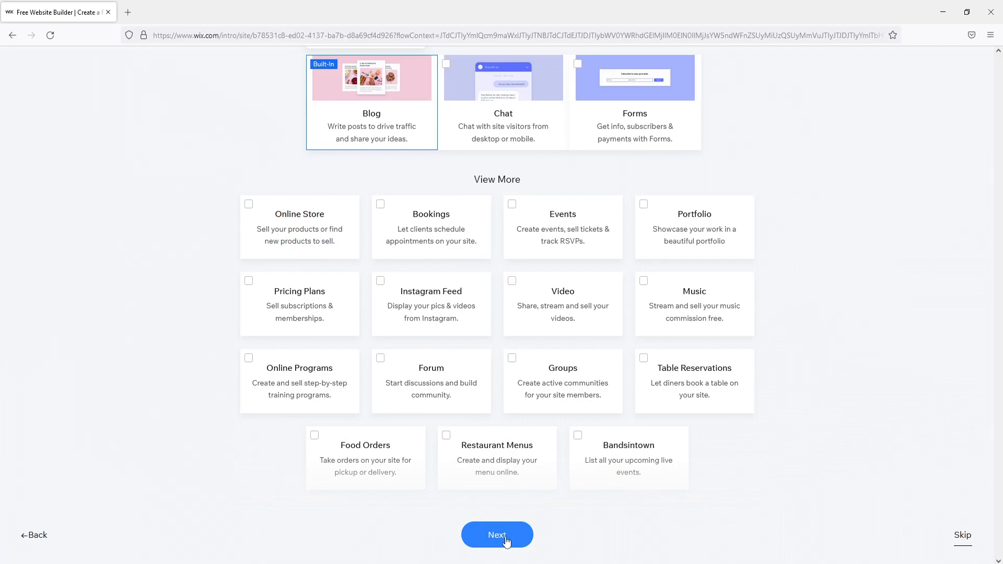
{"action": "left_click", "coordinate": [963, 535]}
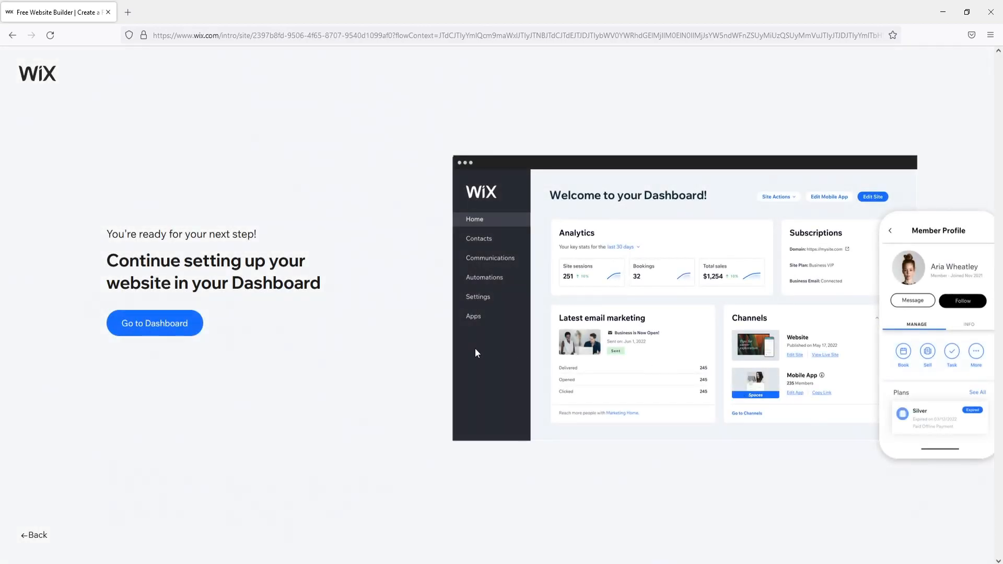
{"action": "left_click", "coordinate": [173, 328]}
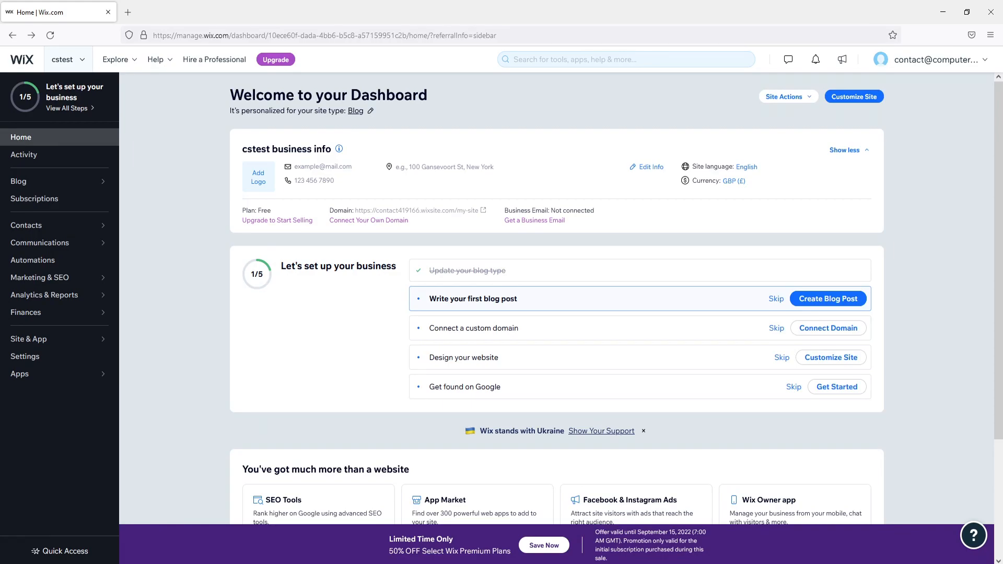
Create the first blog post with the title "test" and the body text "cstest hellp"
{"action": "mouse_move", "coordinate": [77, 237]}
{"action": "mouse_move", "coordinate": [48, 186]}
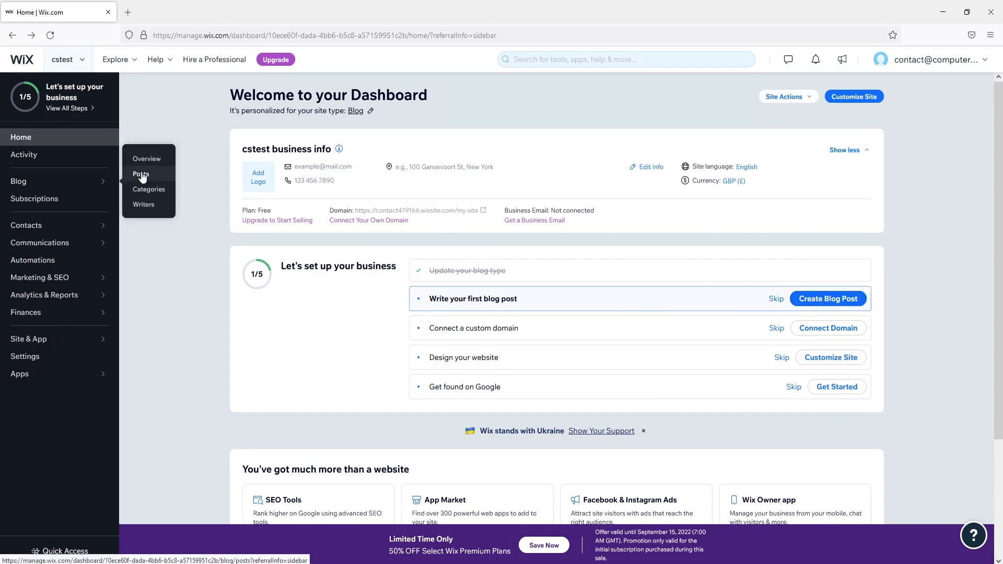
{"action": "left_click", "coordinate": [827, 300]}
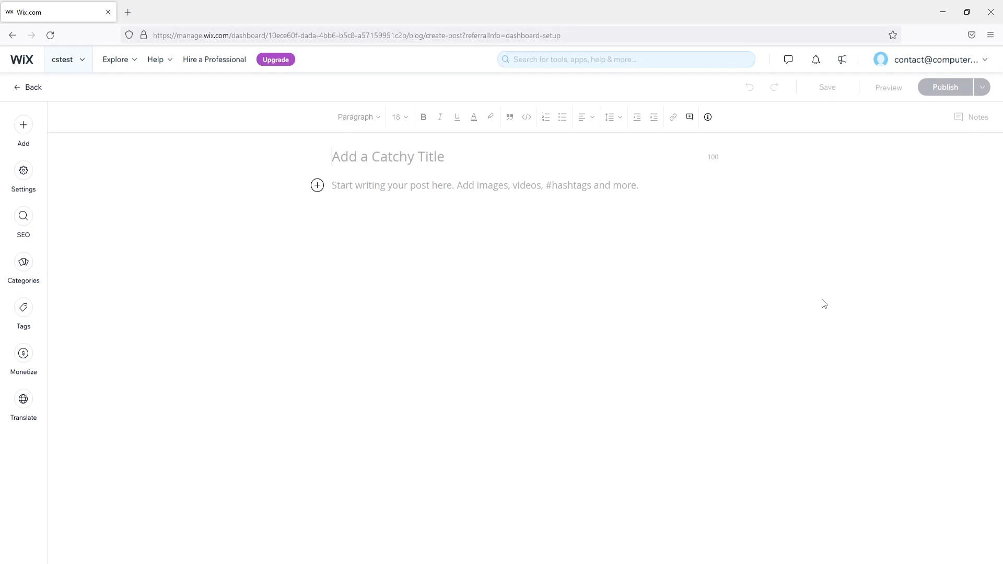
{"action": "type", "text": "test"}
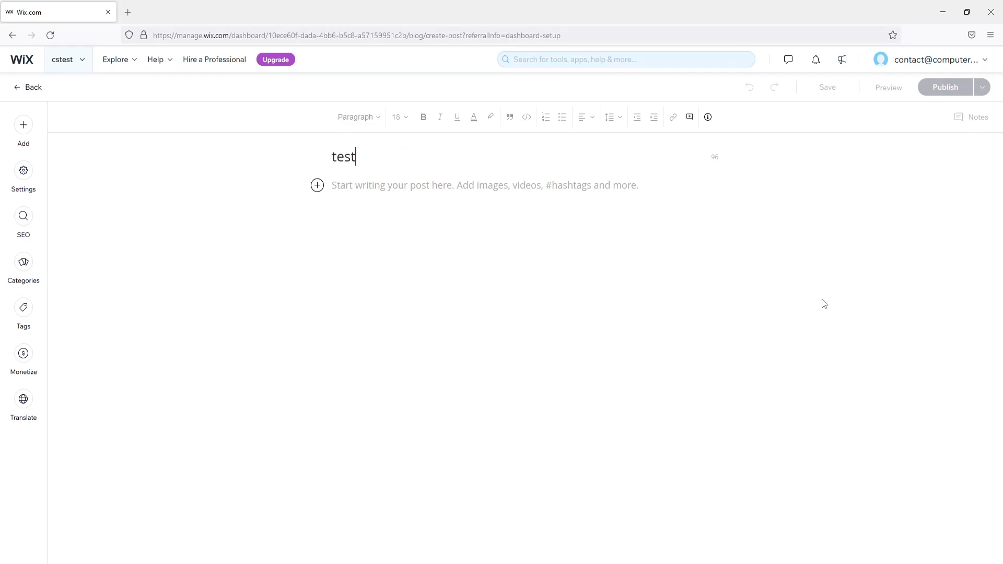
{"action": "left_click", "coordinate": [519, 185]}
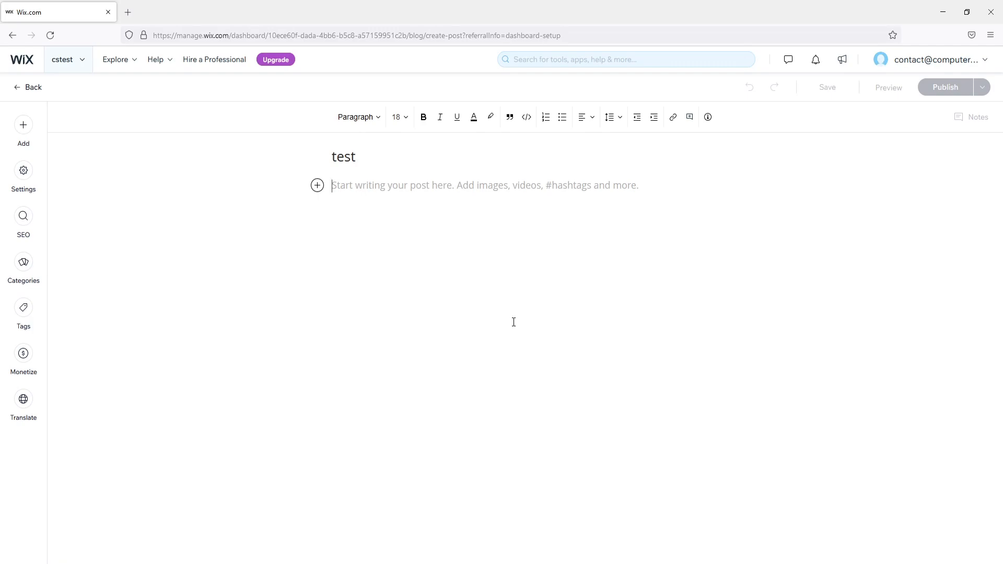
{"action": "type", "text": "cs"}
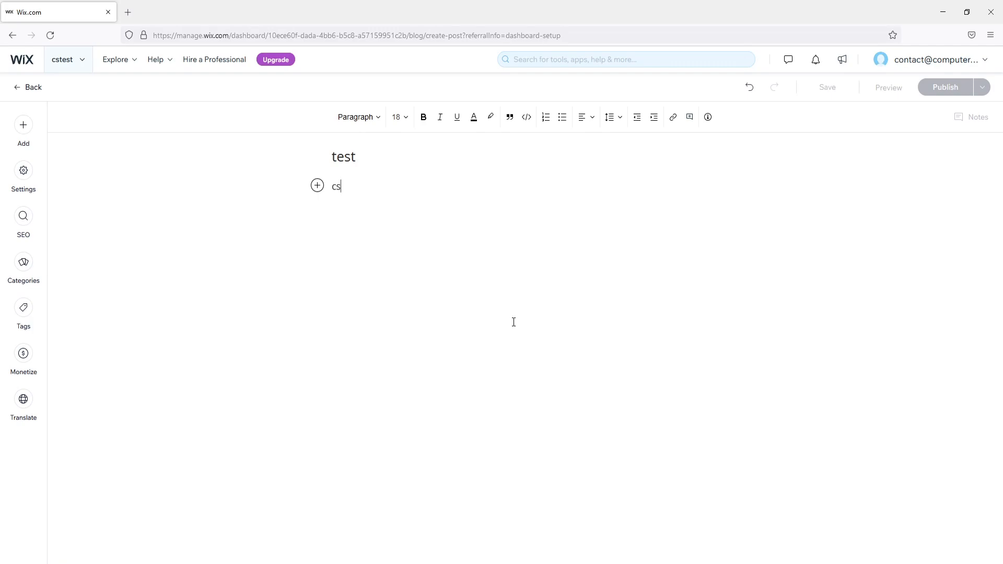
{"action": "type", "text": "test hellp"}
{"action": "left_click", "coordinate": [392, 160]}
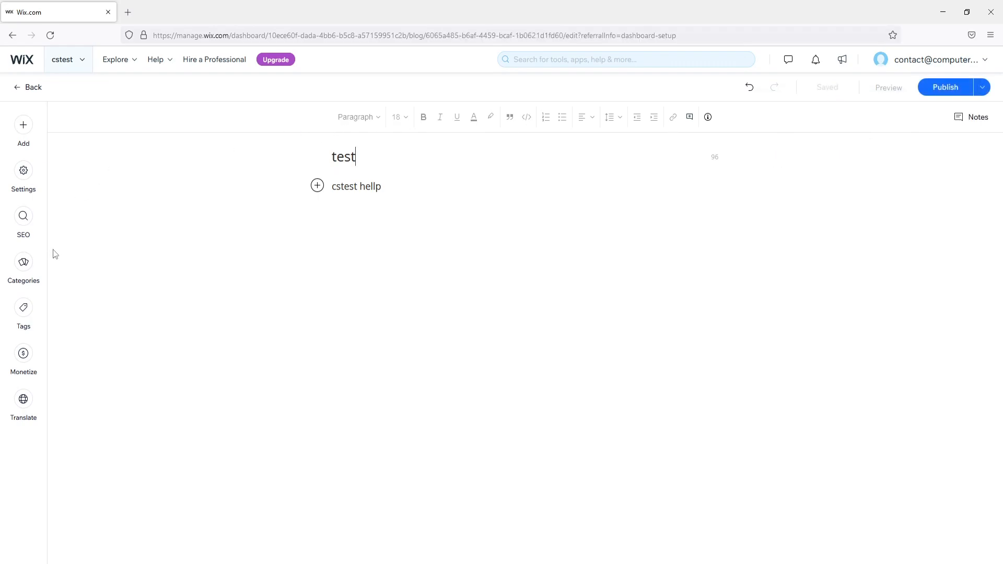
Create a blog category named test and keep it assigned to the post
{"action": "left_click", "coordinate": [22, 267]}
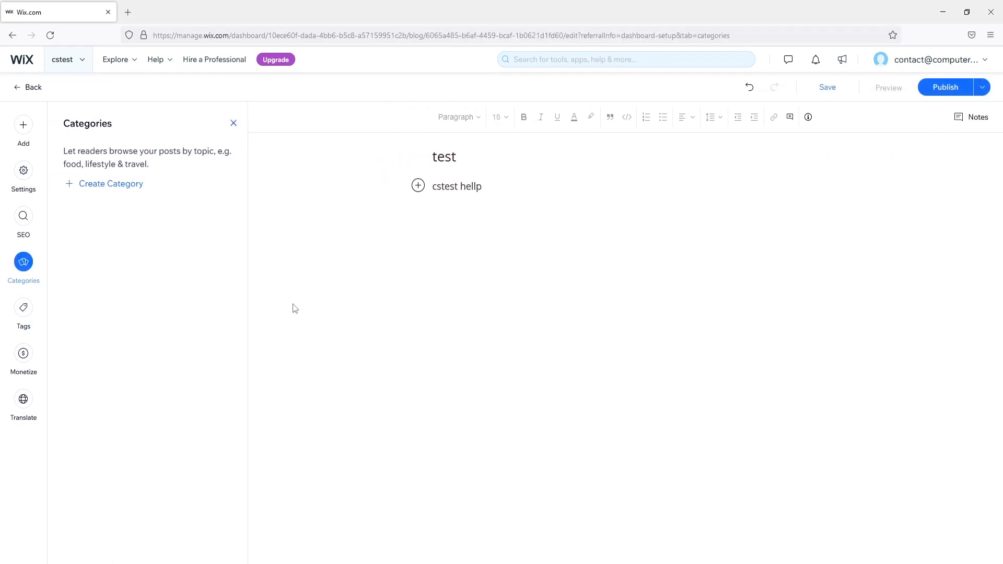
{"action": "left_click", "coordinate": [123, 189]}
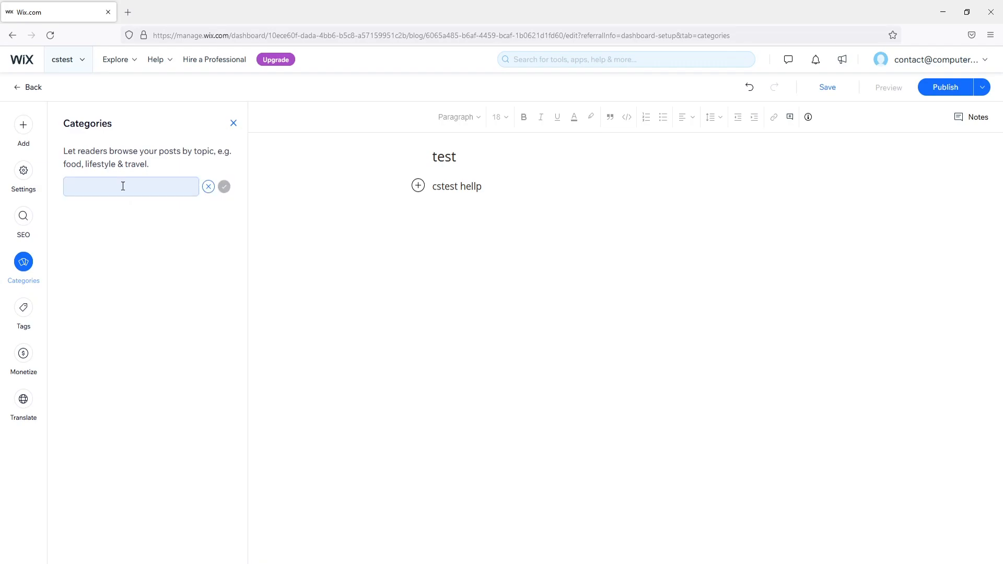
{"action": "left_click", "coordinate": [123, 187]}
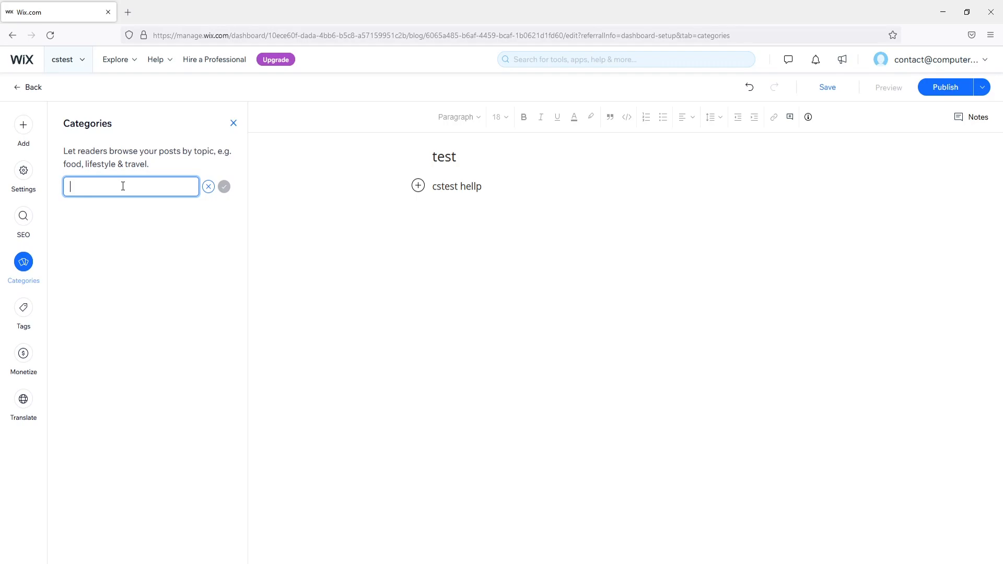
{"action": "type", "text": "tets"}
{"action": "key", "text": "BackSpace"}
{"action": "key", "text": "BackSpace"}
{"action": "type", "text": "st"}
{"action": "left_click", "coordinate": [225, 186]}
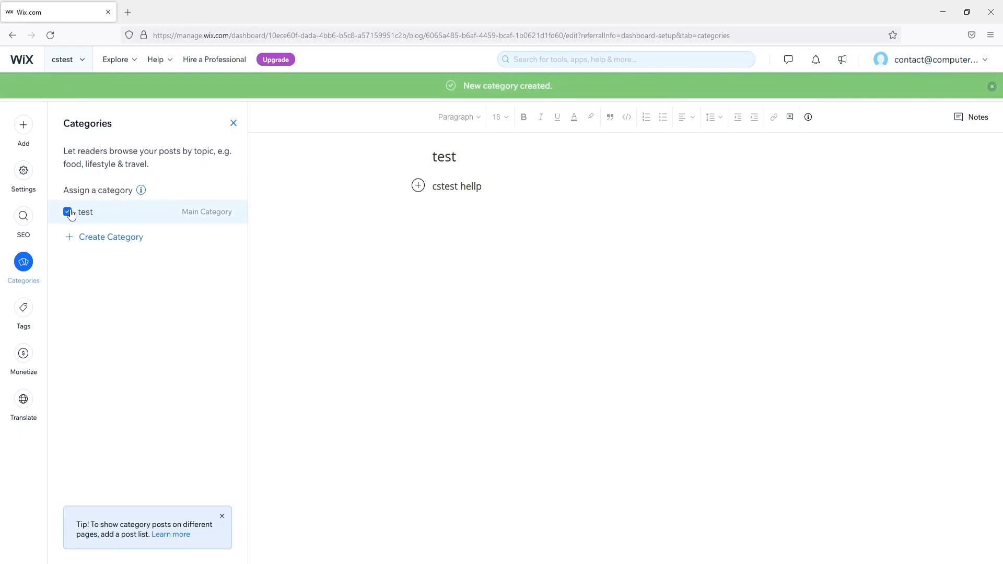
{"action": "left_click", "coordinate": [68, 213]}
{"action": "left_click", "coordinate": [68, 213]}
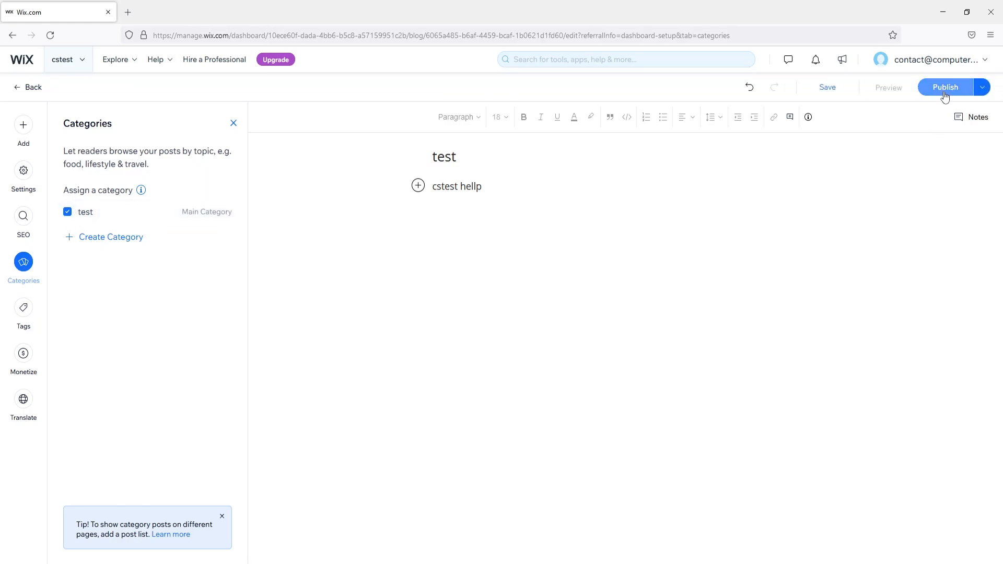
Publish the blog post and skip the custom domain setup task on the dashboard home page
{"action": "left_click", "coordinate": [943, 88]}
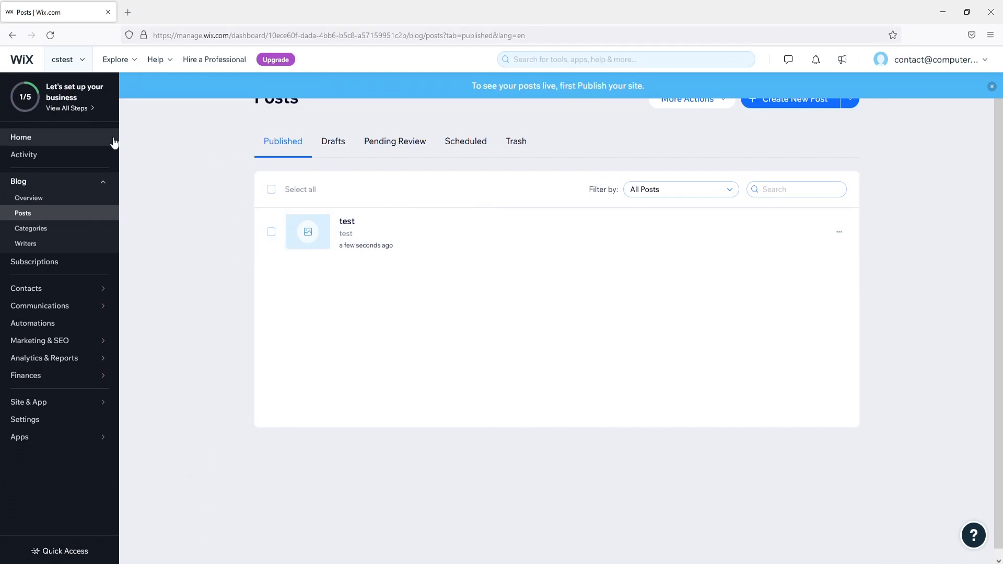
{"action": "left_click", "coordinate": [78, 138]}
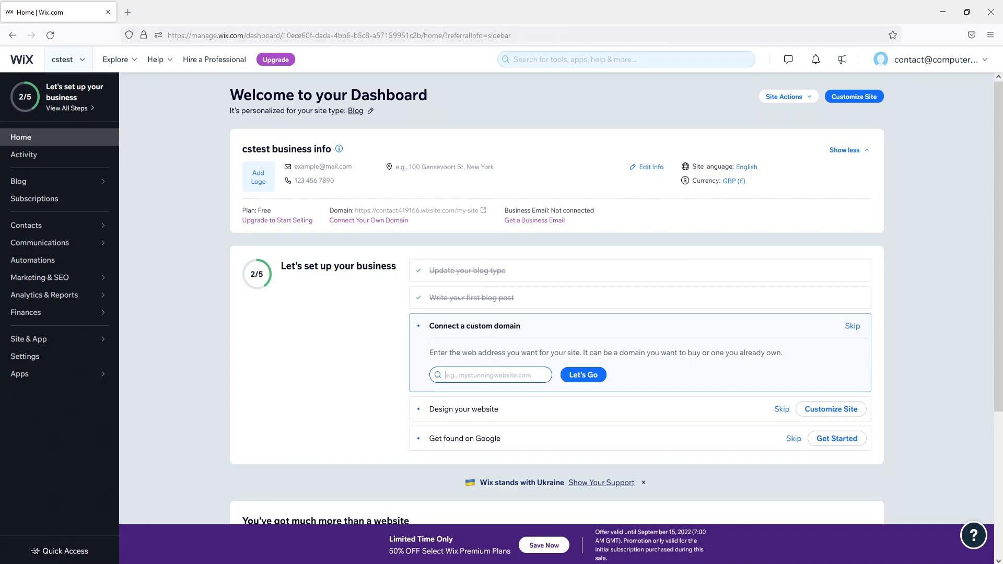
{"action": "left_click", "coordinate": [852, 326]}
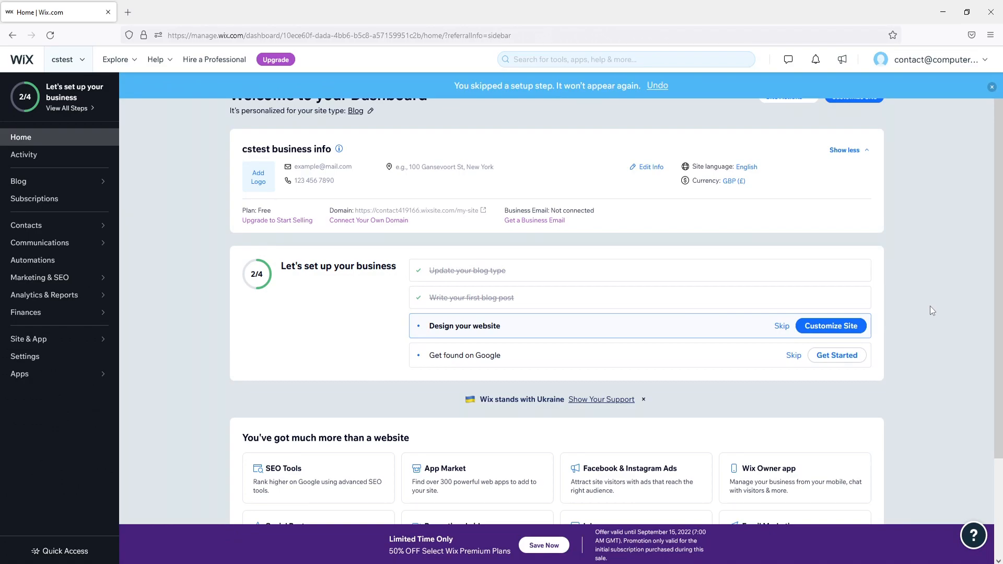
Start customizing the site, skipping the business info, and choose the Classic theme
{"action": "left_click", "coordinate": [851, 326]}
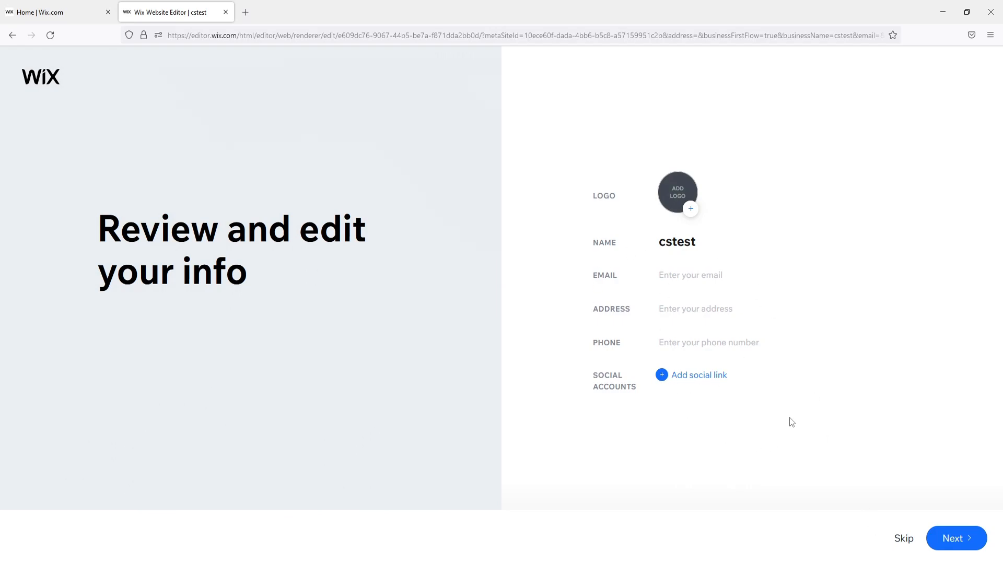
{"action": "left_click", "coordinate": [903, 538]}
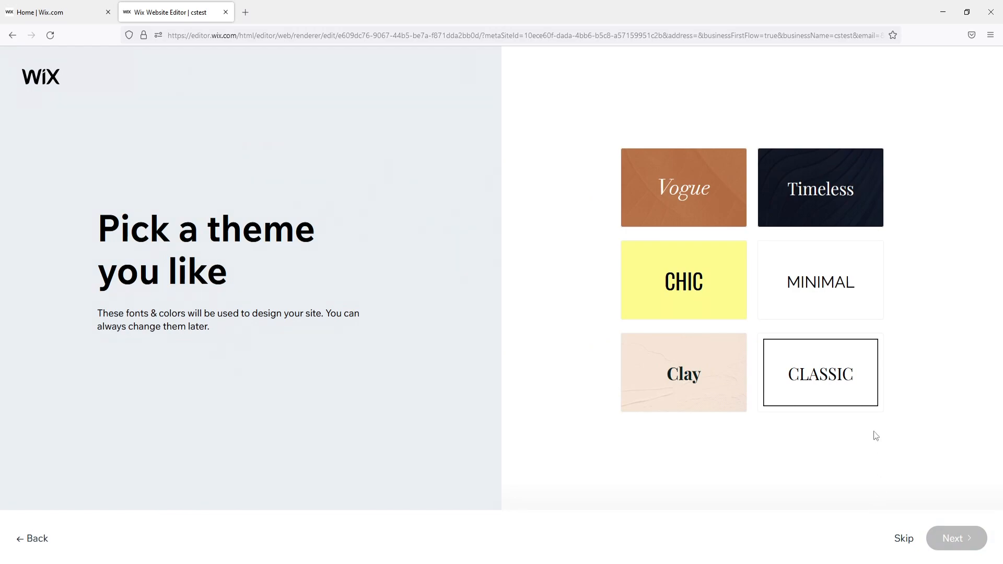
{"action": "left_click", "coordinate": [819, 387]}
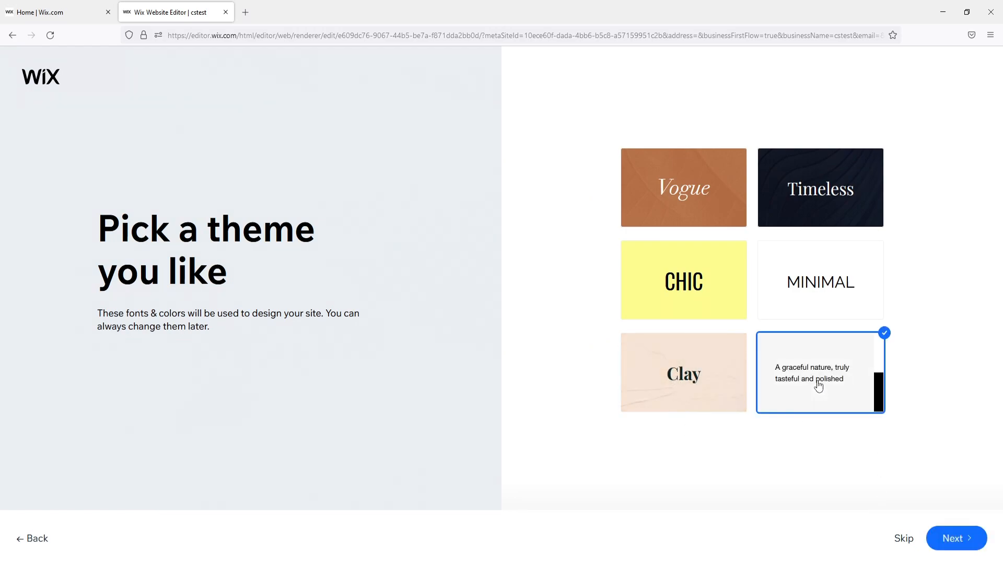
{"action": "left_click", "coordinate": [960, 539]}
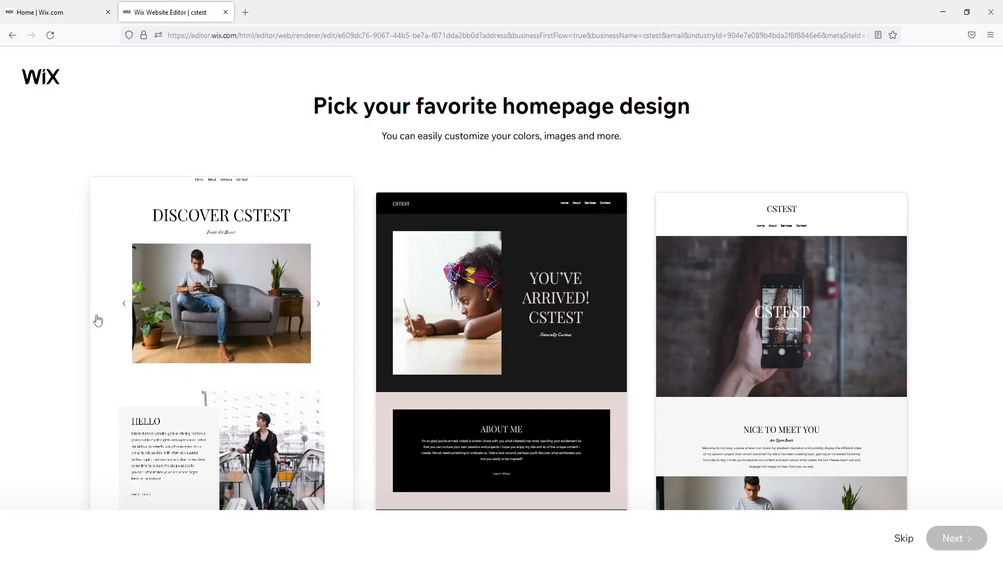
Choose the "Discover cstest" homepage design and add the Contact and About pages to the site
{"action": "left_click", "coordinate": [209, 297]}
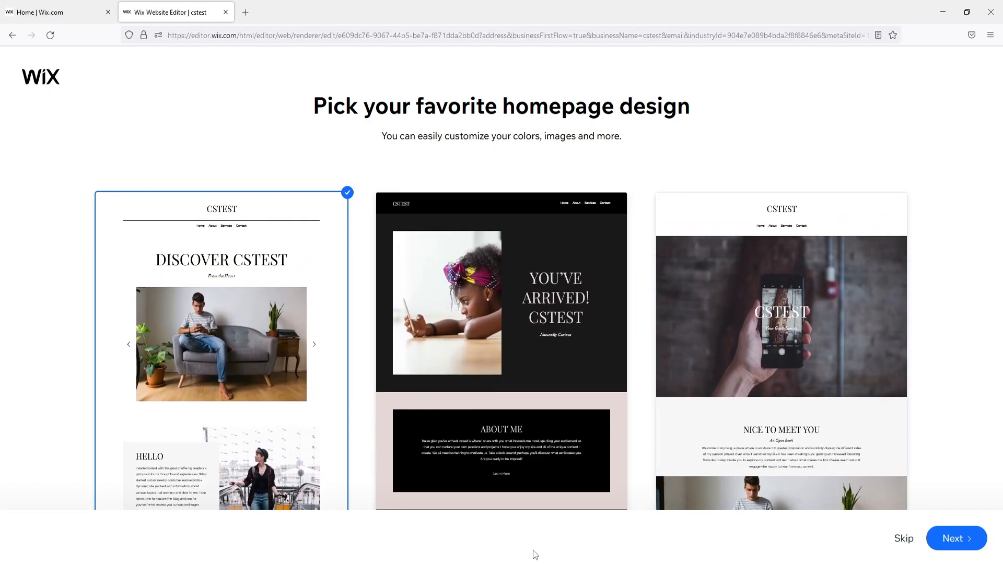
{"action": "left_click", "coordinate": [963, 545]}
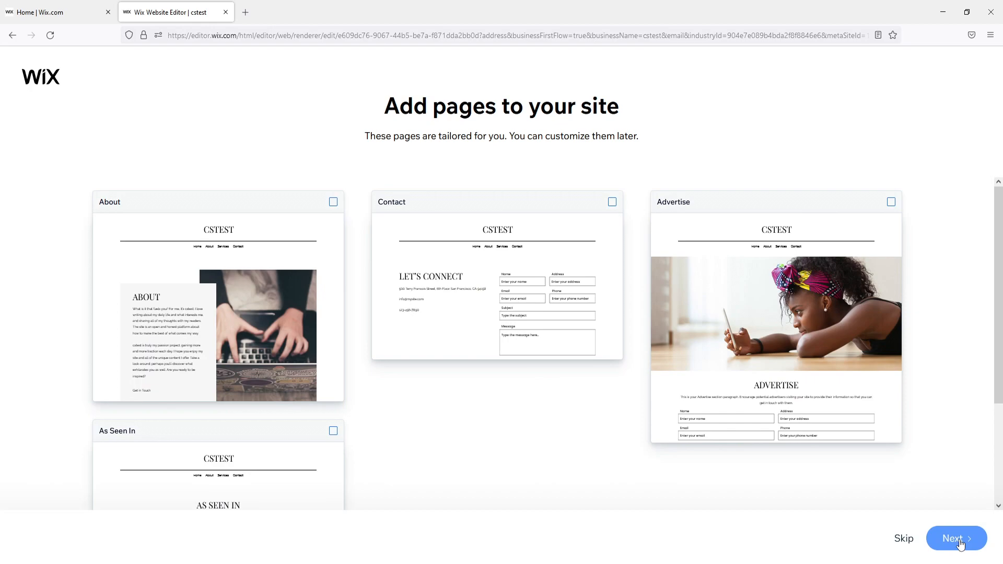
{"action": "left_click", "coordinate": [616, 199]}
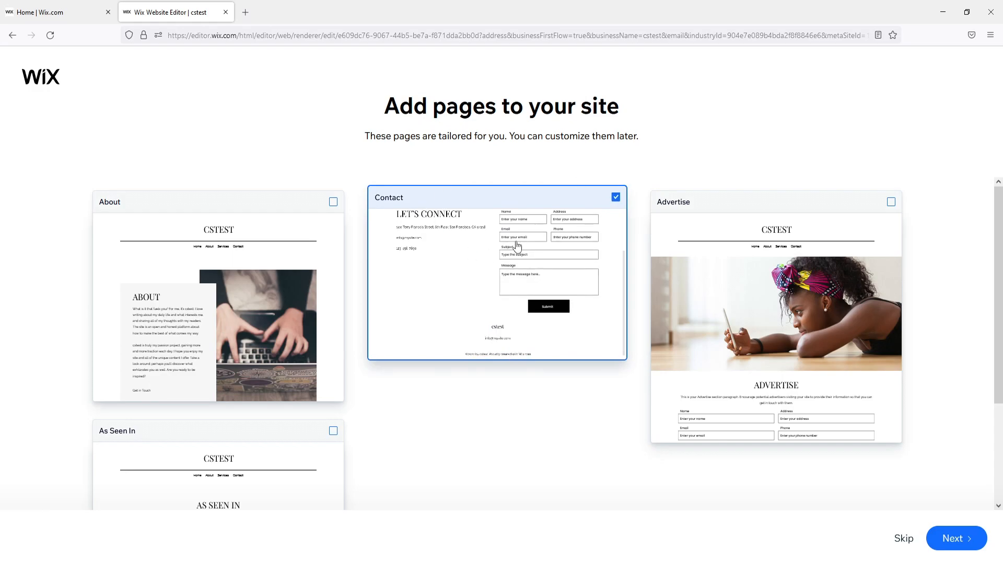
{"action": "left_click", "coordinate": [171, 212]}
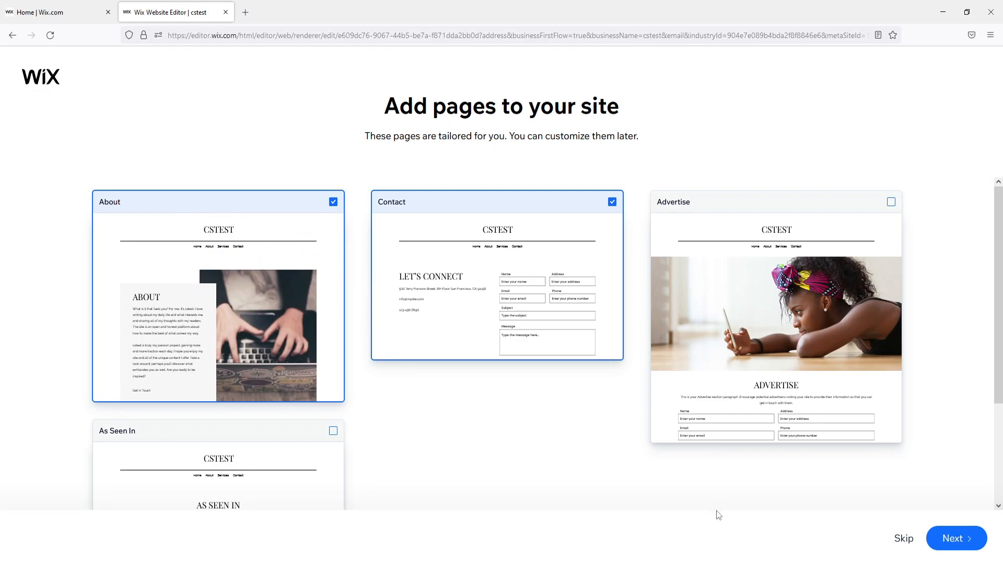
{"action": "left_click", "coordinate": [961, 539]}
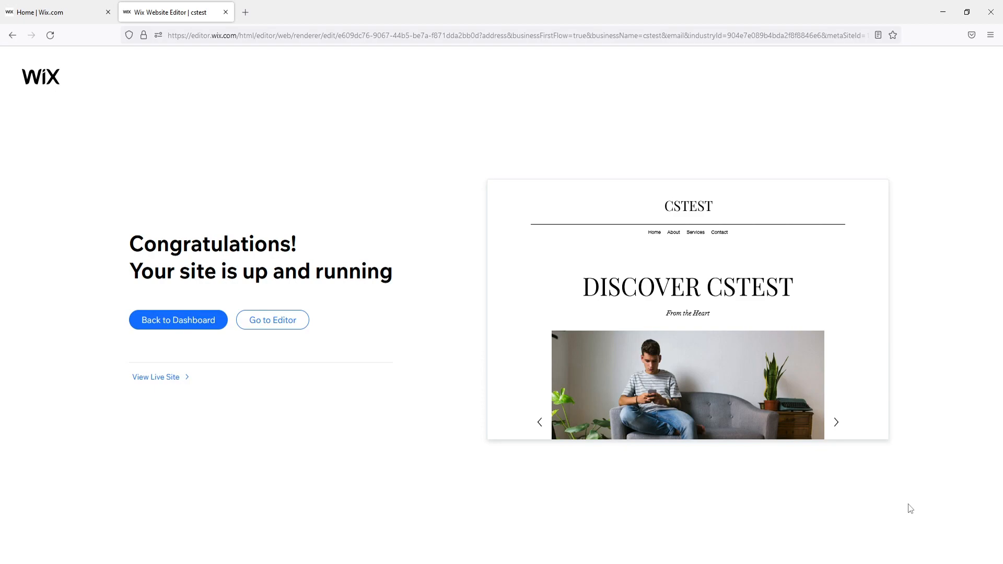
Open the new site in the website editor and dismiss the introductory tool labels
{"action": "left_click", "coordinate": [287, 328]}
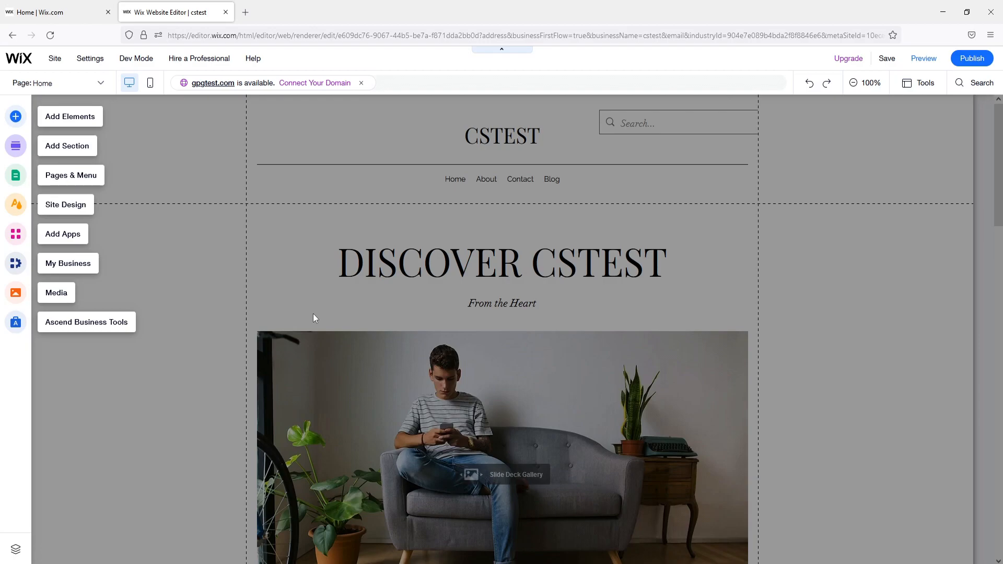
{"action": "left_click", "coordinate": [313, 314]}
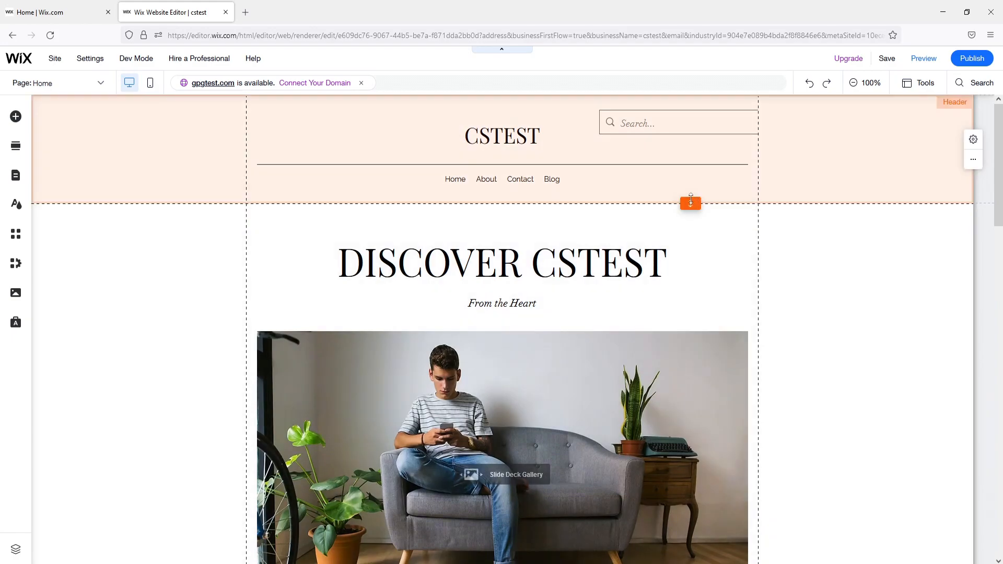
Extend the header's lower edge downwards to roughly double the header's height
{"action": "left_click_drag", "start_coordinate": [690, 203], "coordinate": [694, 315]}
{"action": "scroll", "coordinate": [591, 326], "scroll_direction": "down", "scroll_amount": 3}
{"action": "scroll", "coordinate": [533, 271], "scroll_direction": "up", "scroll_amount": 3}
Browse the ready-made Team and Contact section designs without adding one to the homepage
{"action": "left_click", "coordinate": [501, 307]}
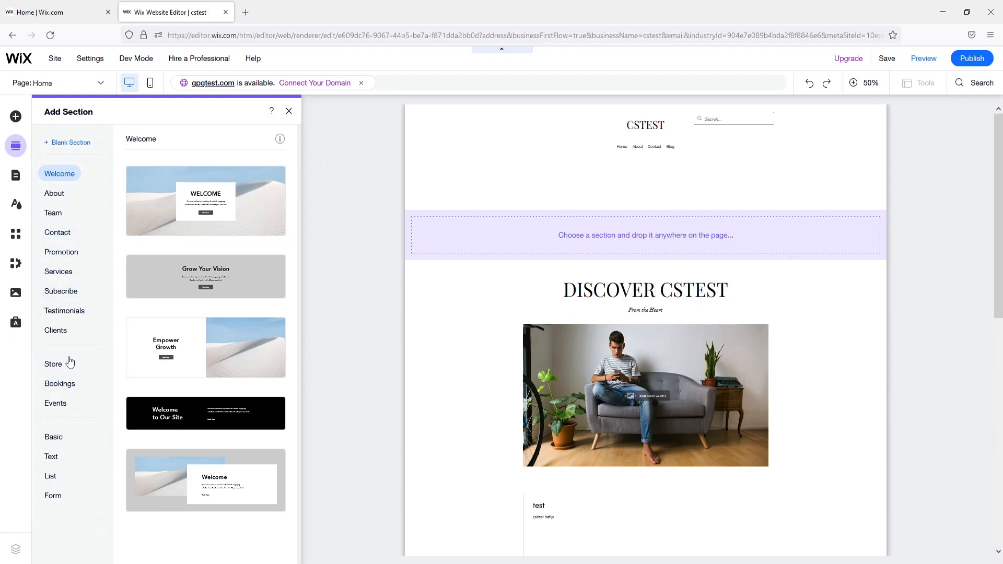
{"action": "left_click", "coordinate": [53, 213]}
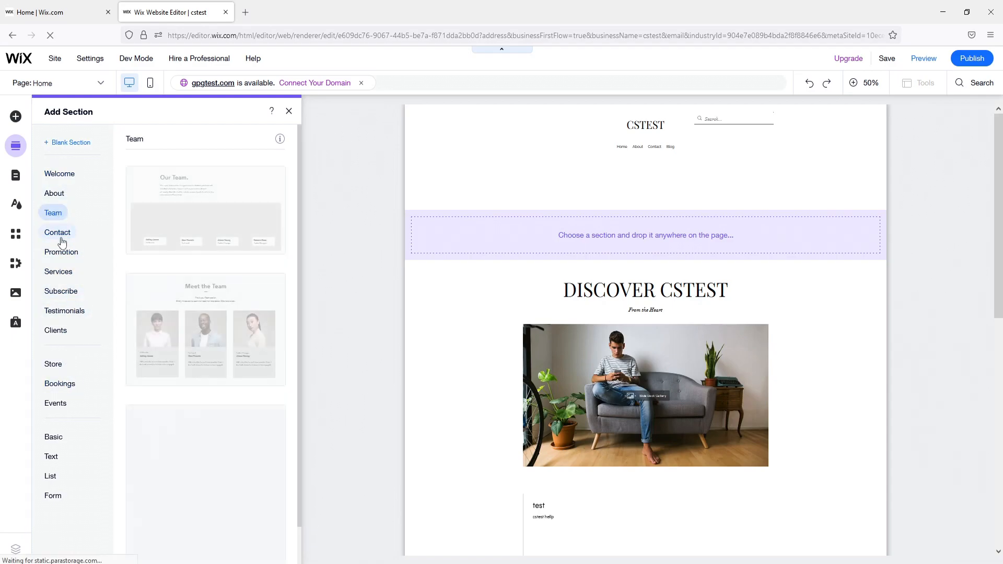
{"action": "left_click", "coordinate": [57, 232]}
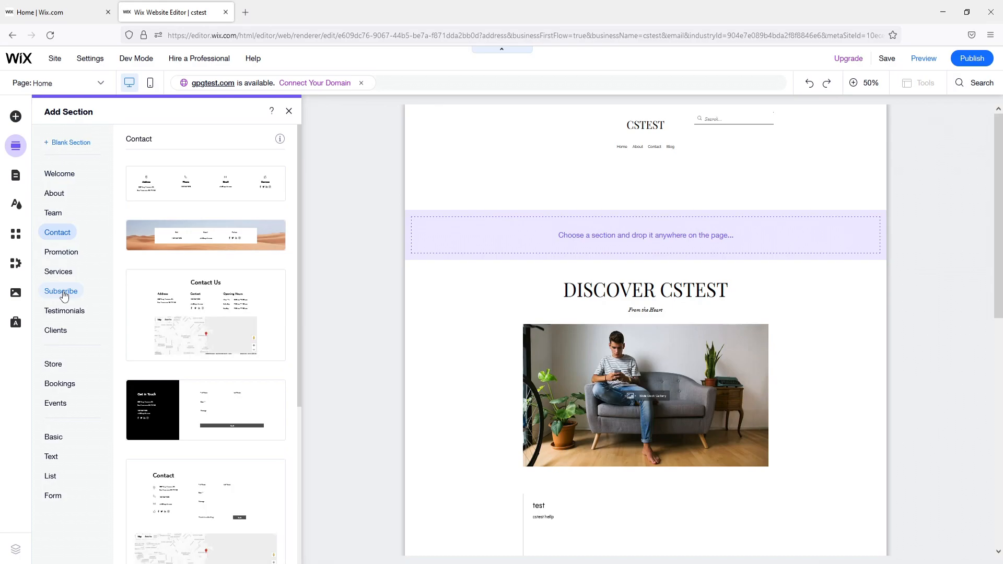
{"action": "left_click", "coordinate": [290, 111]}
Shorten the header so that it ends just below the navigation menu
{"action": "scroll", "coordinate": [619, 264], "scroll_direction": "down", "scroll_amount": 6}
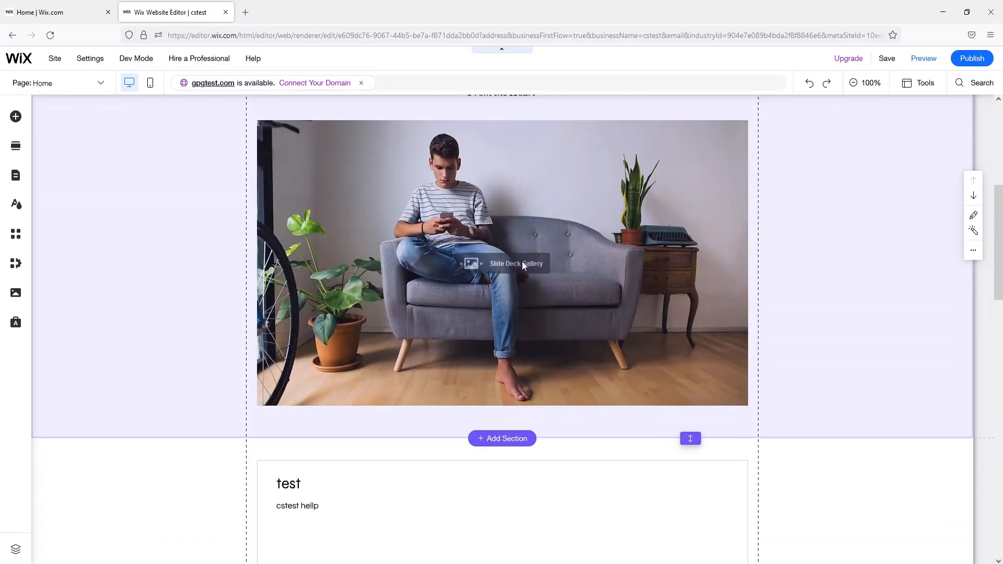
{"action": "scroll", "coordinate": [462, 318], "scroll_direction": "down", "scroll_amount": 10}
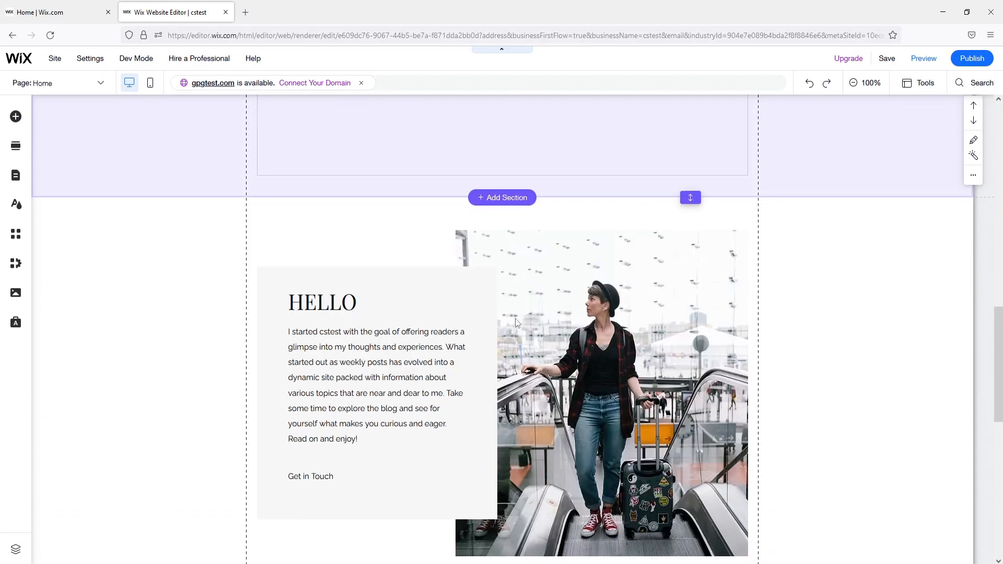
{"action": "scroll", "coordinate": [431, 281], "scroll_direction": "down", "scroll_amount": 5}
{"action": "scroll", "coordinate": [449, 312], "scroll_direction": "up", "scroll_amount": 10}
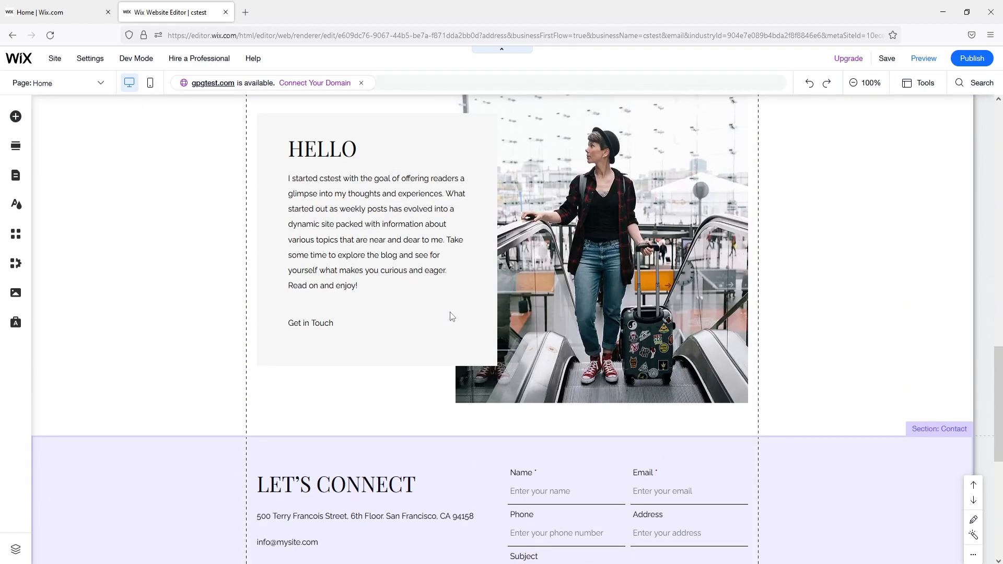
{"action": "scroll", "coordinate": [449, 315], "scroll_direction": "up", "scroll_amount": 3}
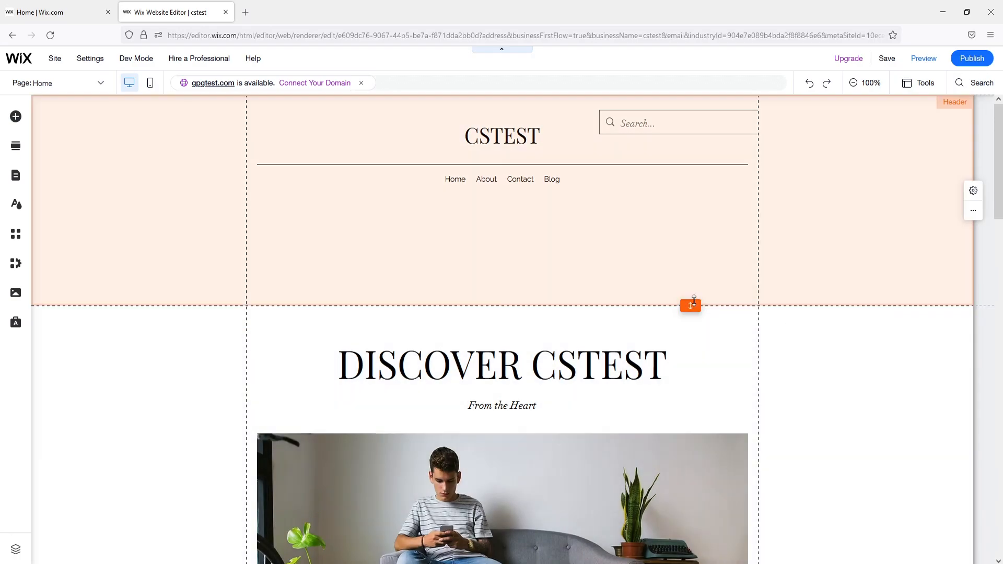
{"action": "left_click_drag", "start_coordinate": [694, 298], "coordinate": [691, 218]}
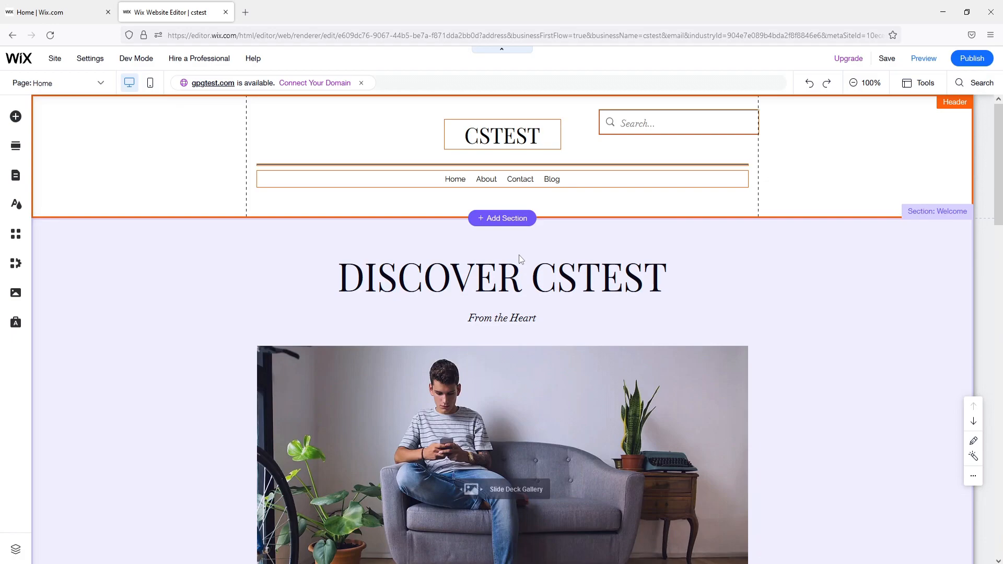
Delete the Blog Feed section from the homepage
{"action": "scroll", "coordinate": [585, 335], "scroll_direction": "down", "scroll_amount": 5}
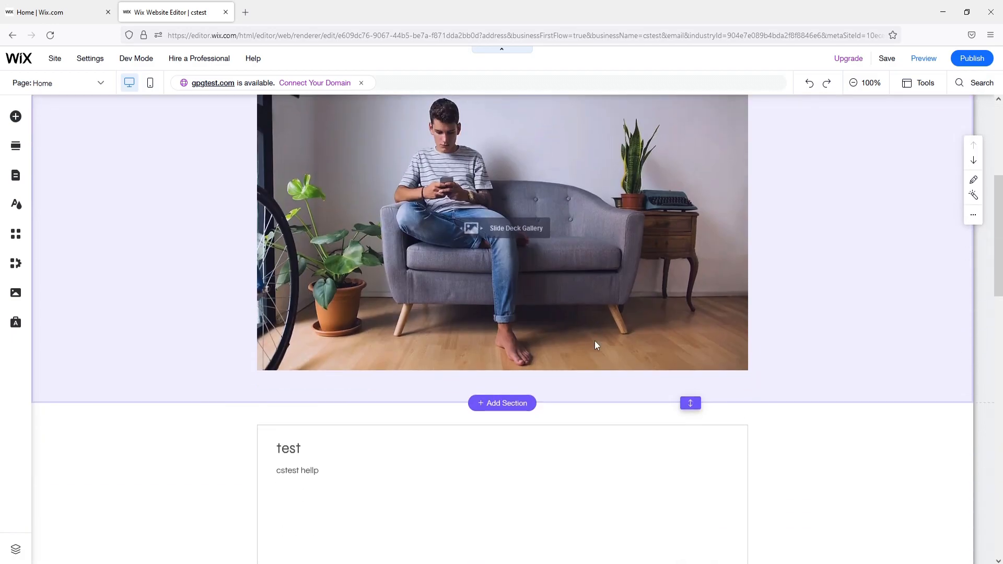
{"action": "scroll", "coordinate": [594, 341], "scroll_direction": "down", "scroll_amount": 3}
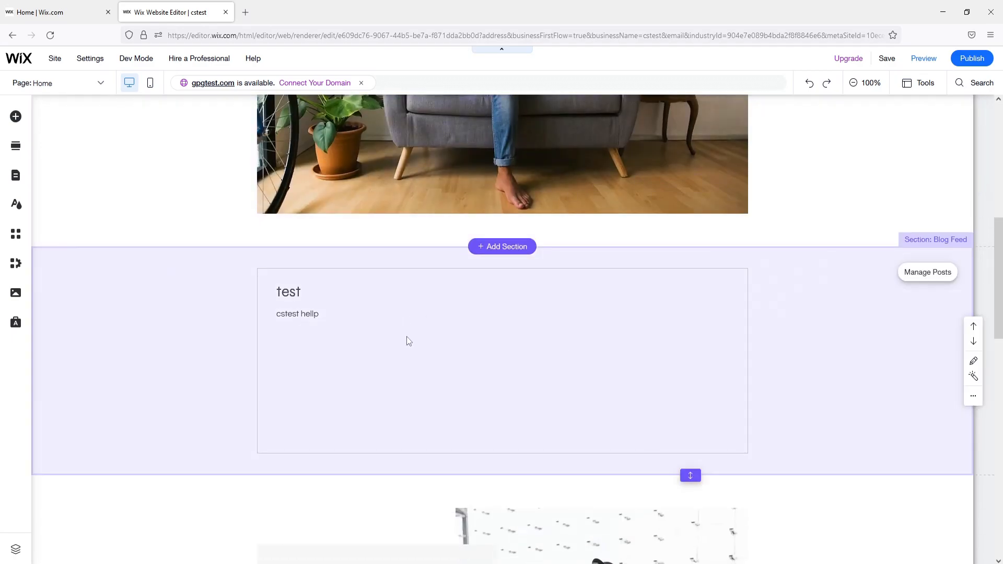
{"action": "left_click", "coordinate": [408, 337]}
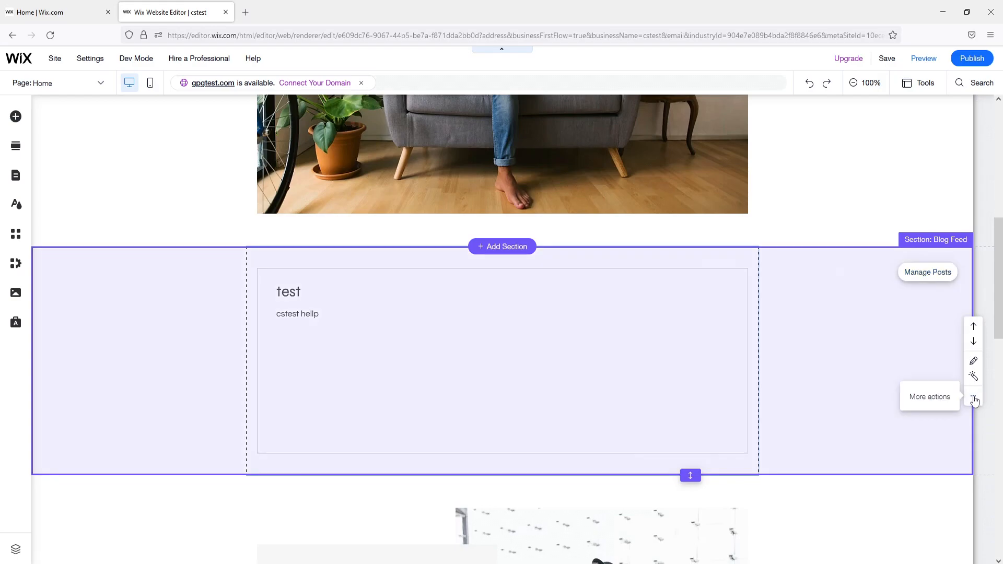
{"action": "left_click", "coordinate": [974, 400]}
{"action": "left_click", "coordinate": [886, 381]}
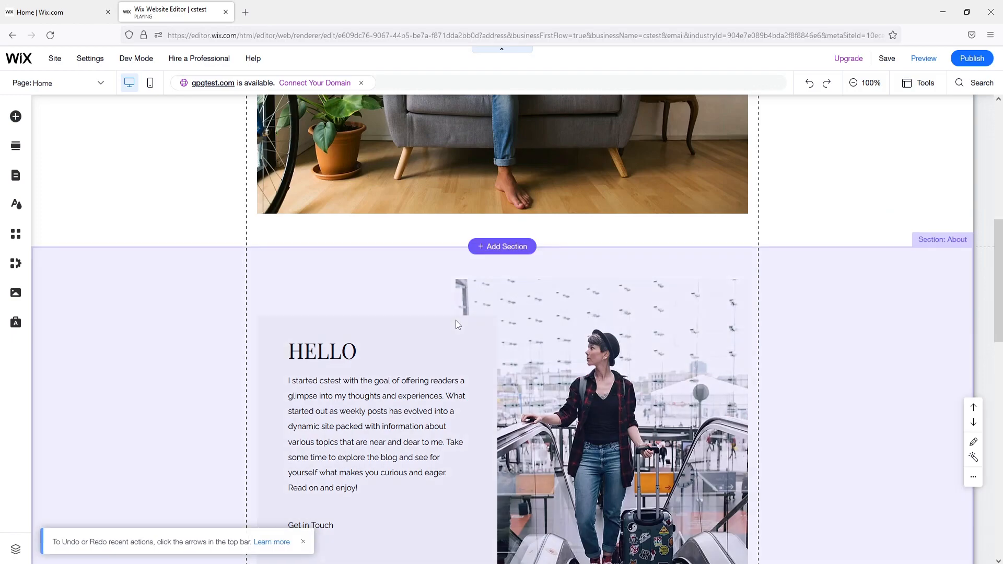
Delete the Contact section with the "Let's Connect" form from the homepage
{"action": "scroll", "coordinate": [458, 345], "scroll_direction": "down", "scroll_amount": 3}
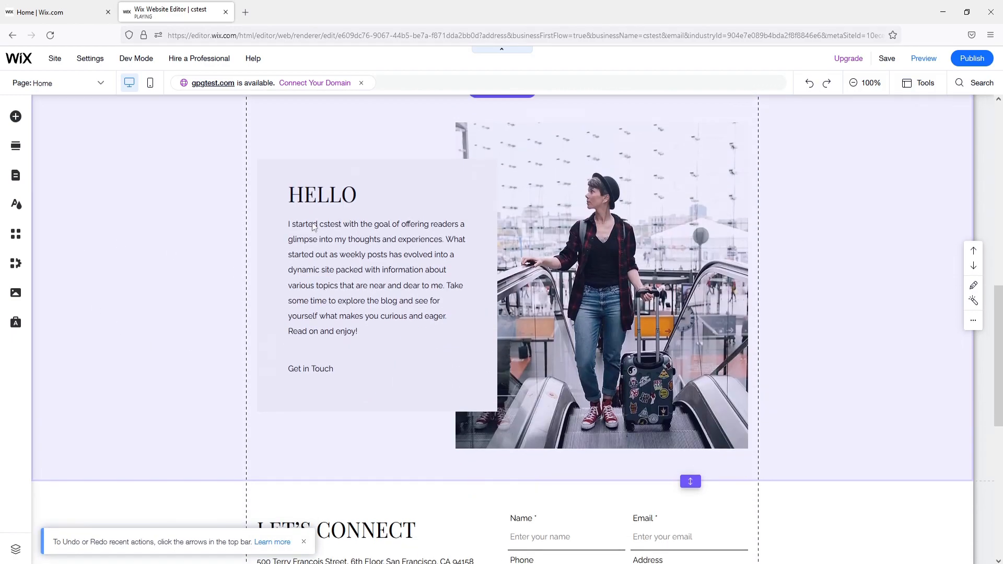
{"action": "scroll", "coordinate": [314, 226], "scroll_direction": "down", "scroll_amount": 7}
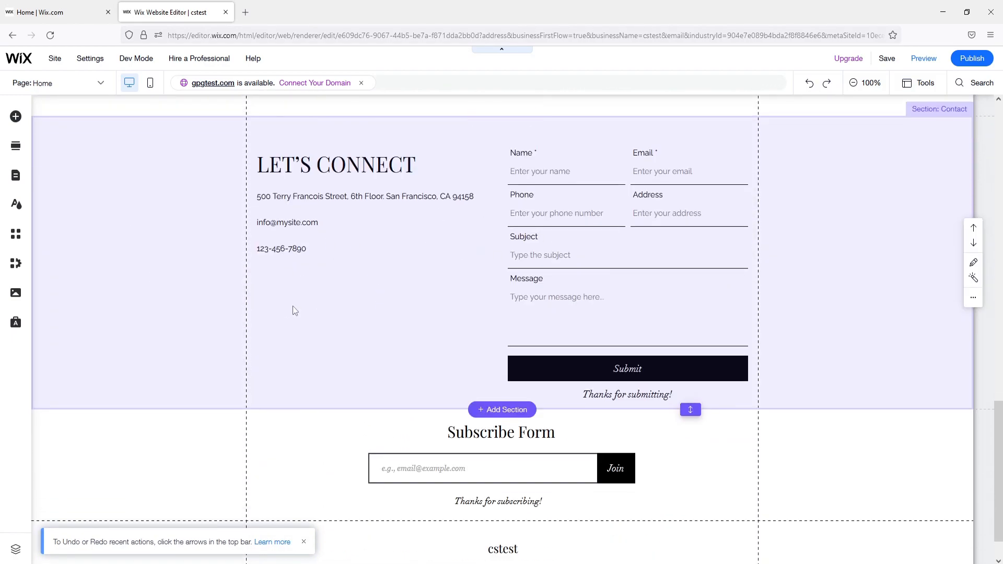
{"action": "left_click", "coordinate": [288, 308]}
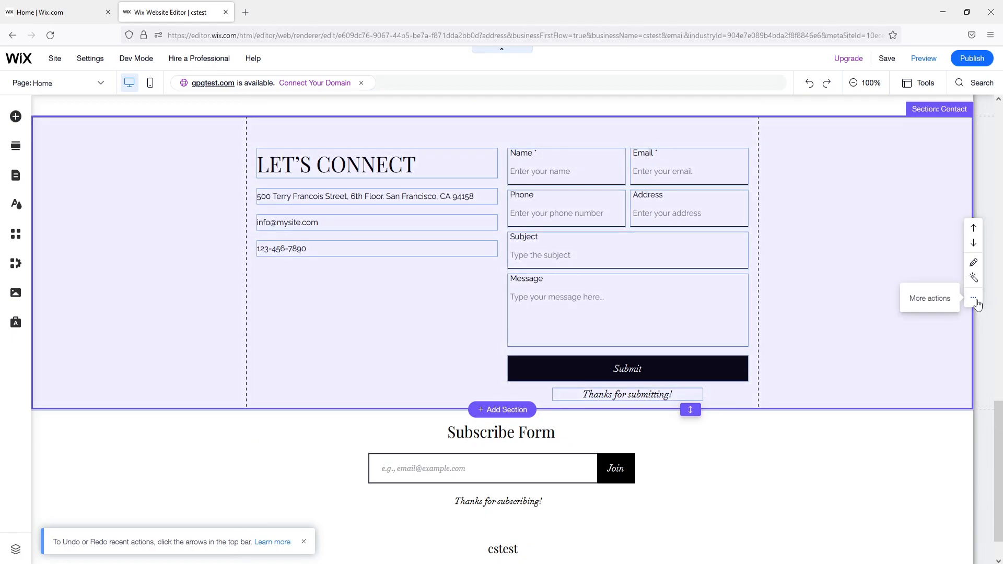
{"action": "left_click", "coordinate": [974, 299]}
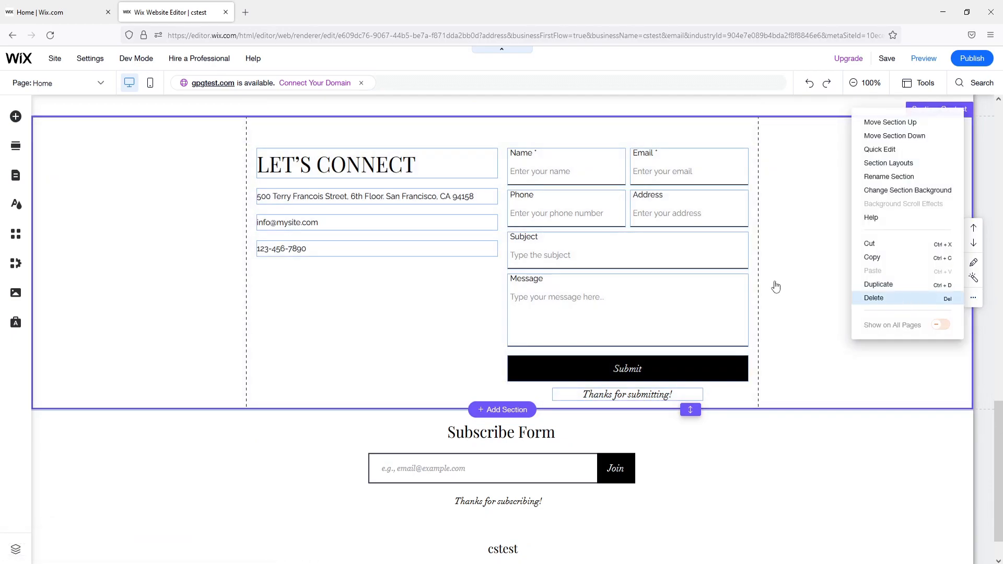
{"action": "key", "text": "Delete"}
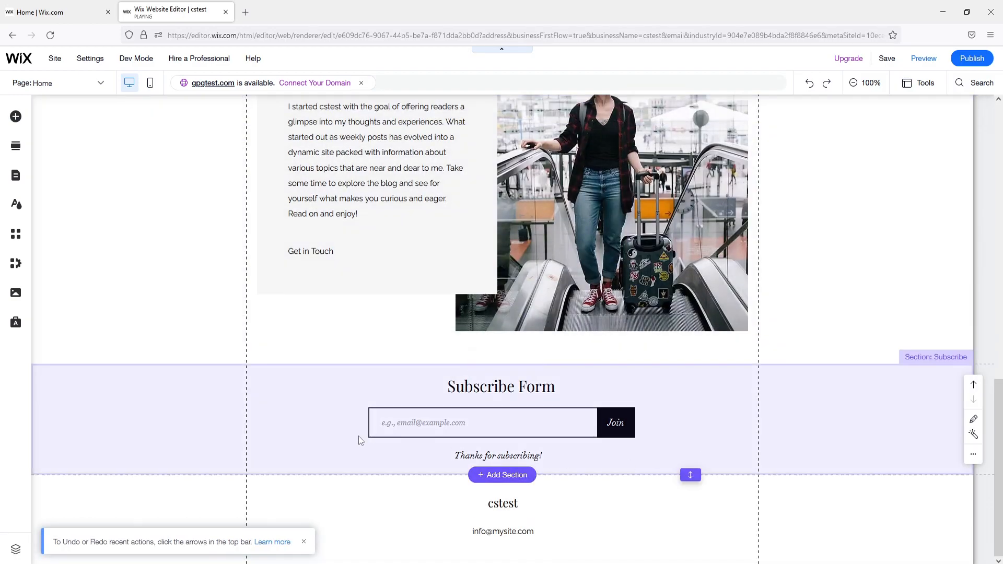
Change the Subscribe Form's submit button text to "GO" and close its settings
{"action": "left_click", "coordinate": [543, 415]}
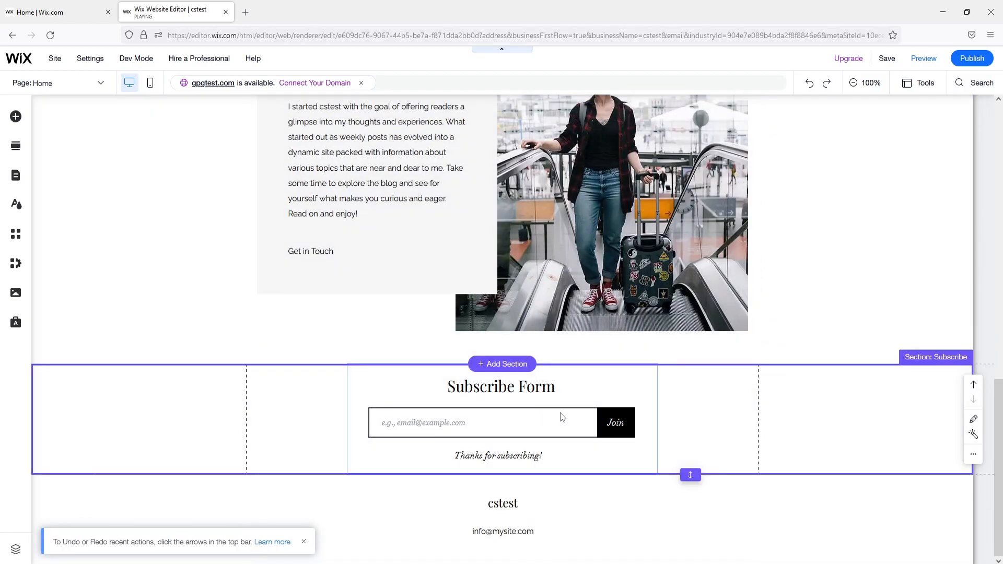
{"action": "left_click", "coordinate": [525, 428]}
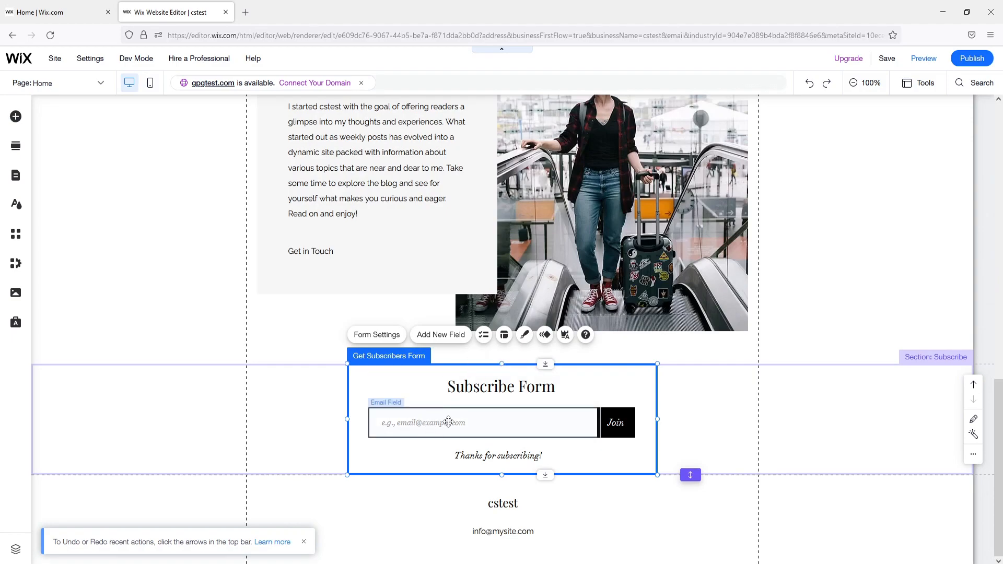
{"action": "left_click", "coordinate": [621, 433]}
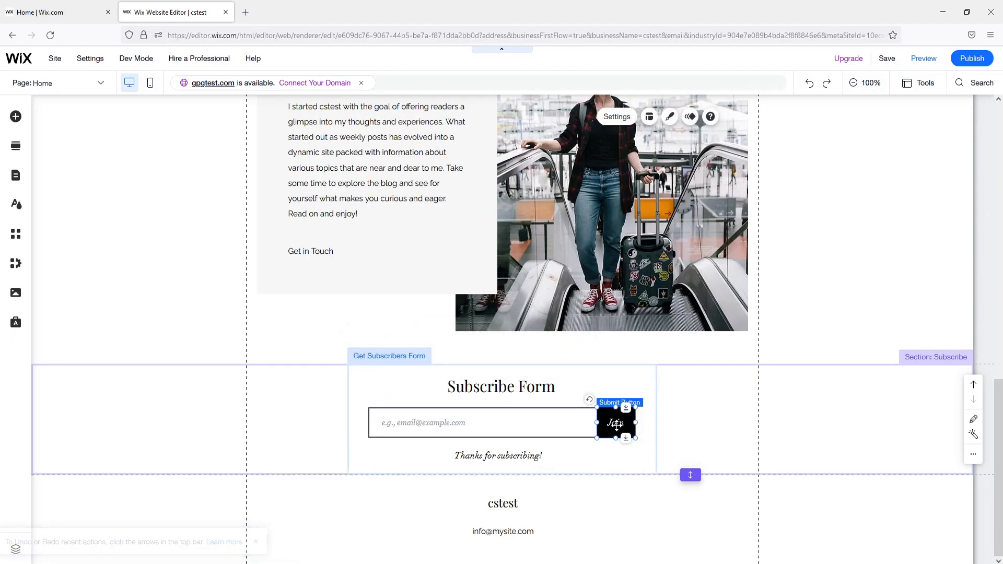
{"action": "double_click", "coordinate": [617, 421]}
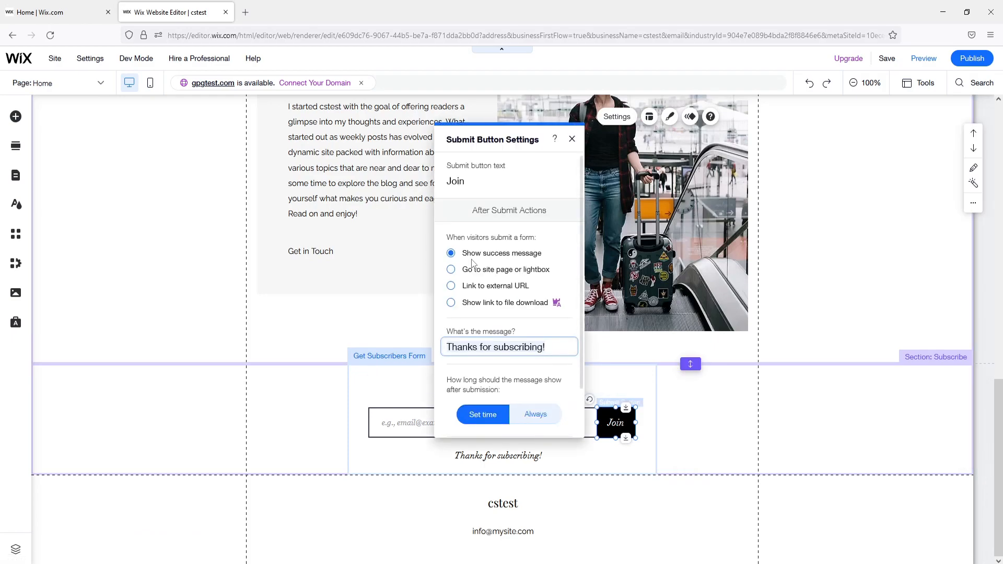
{"action": "left_click", "coordinate": [455, 181]}
{"action": "key", "text": "ctrl+a"}
{"action": "type", "text": "GO"}
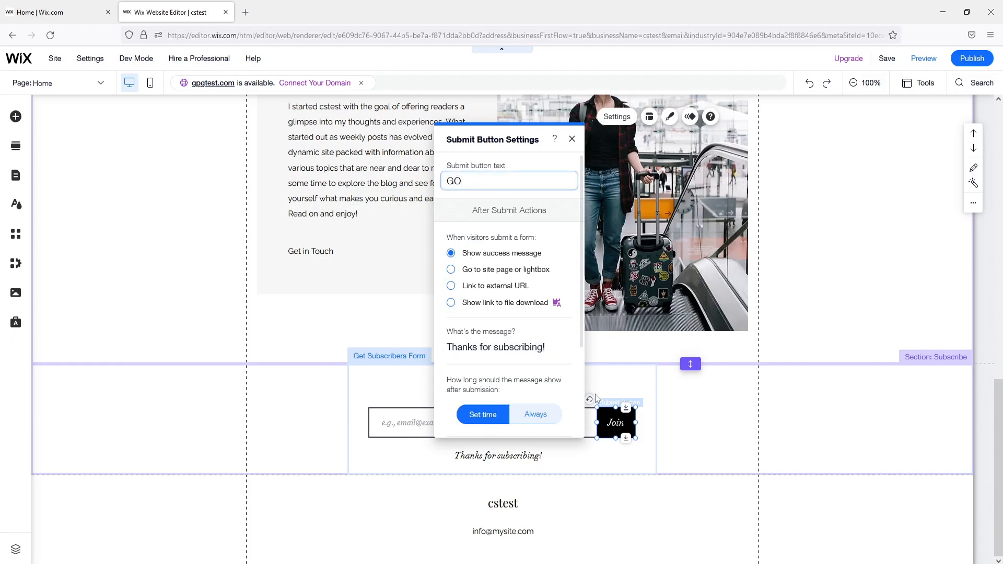
{"action": "left_click", "coordinate": [726, 432]}
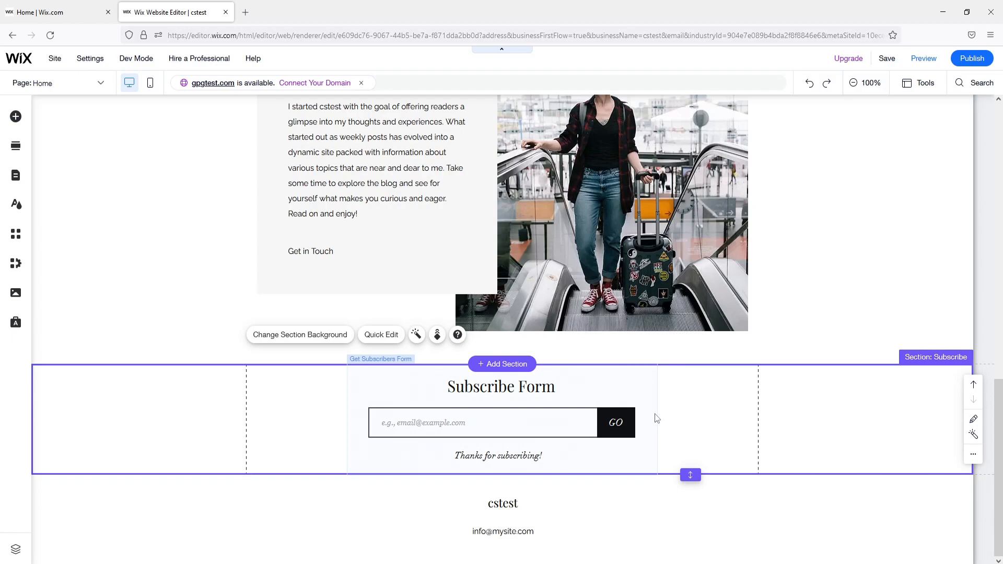
Preview the site and look through the homepage in its desktop version
{"action": "scroll", "coordinate": [640, 398], "scroll_direction": "up", "scroll_amount": 10}
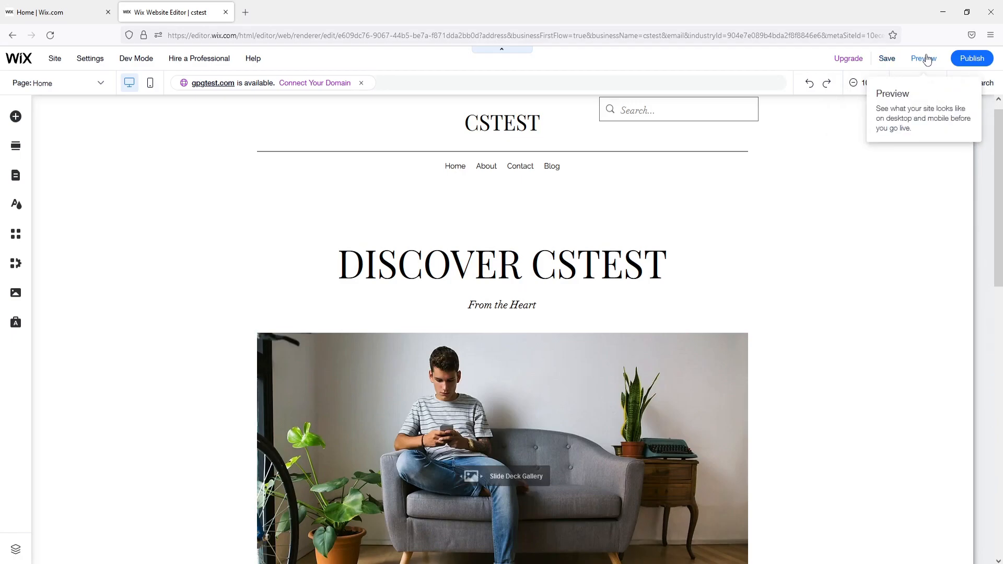
{"action": "left_click", "coordinate": [925, 59]}
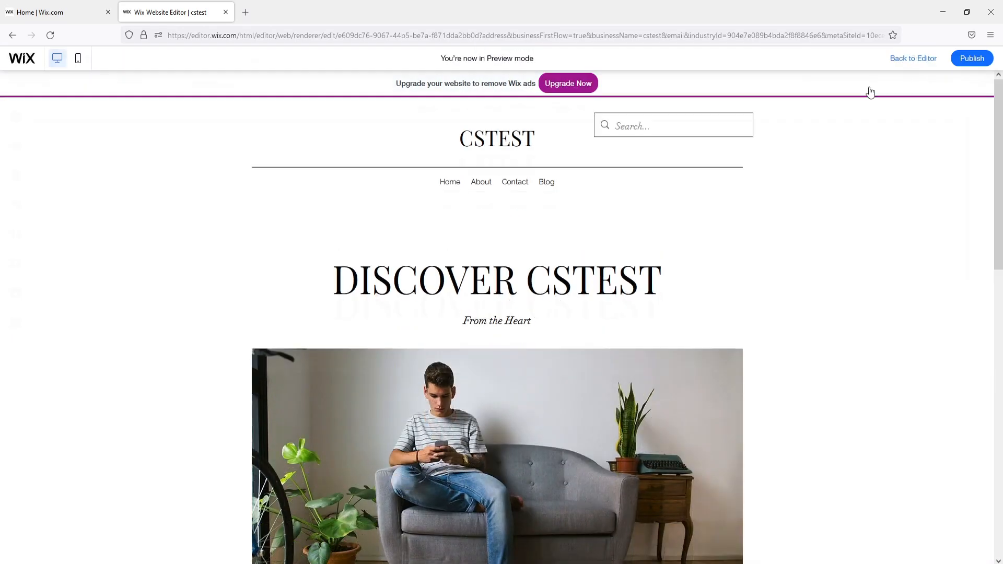
{"action": "scroll", "coordinate": [780, 135], "scroll_direction": "down", "scroll_amount": 10}
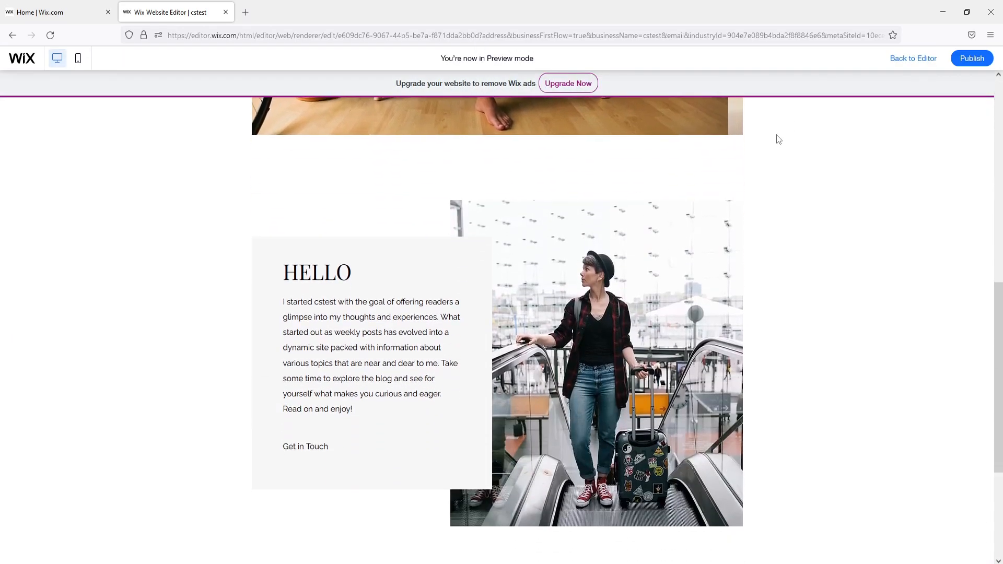
{"action": "scroll", "coordinate": [779, 172], "scroll_direction": "up", "scroll_amount": 12}
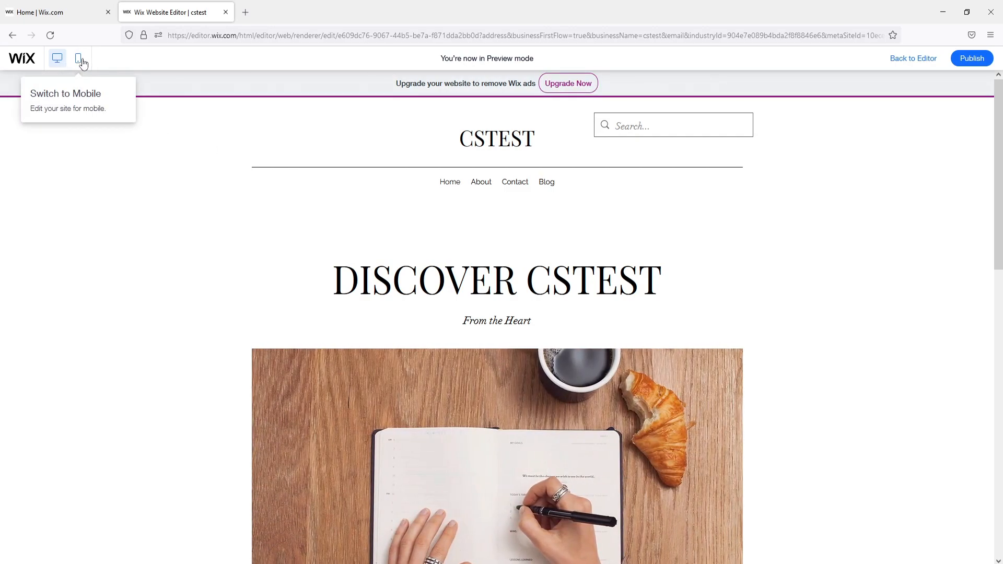
Check the mobile version of the homepage in the preview, down to the subscribe form and footer
{"action": "left_click", "coordinate": [79, 60]}
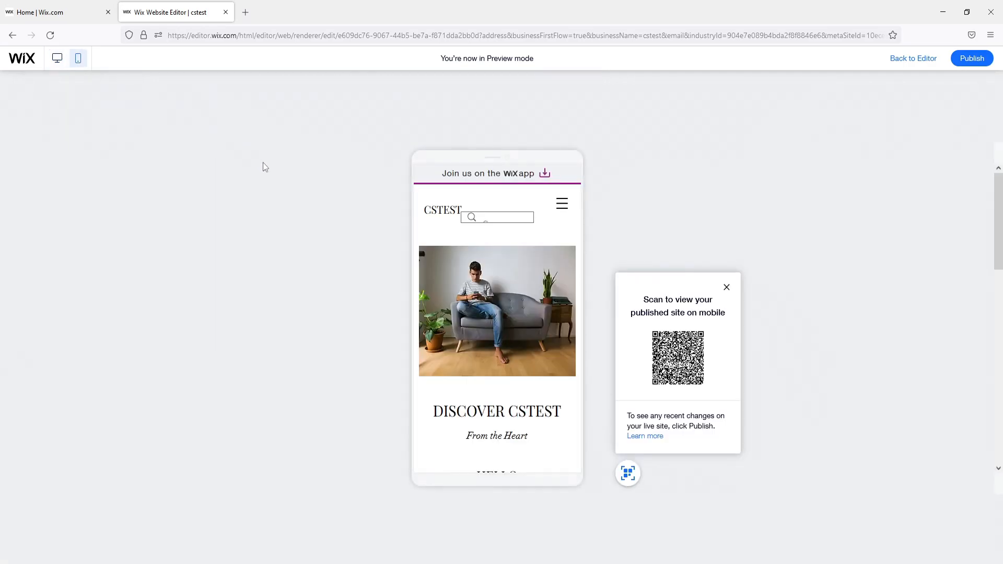
{"action": "scroll", "coordinate": [554, 268], "scroll_direction": "down", "scroll_amount": 7}
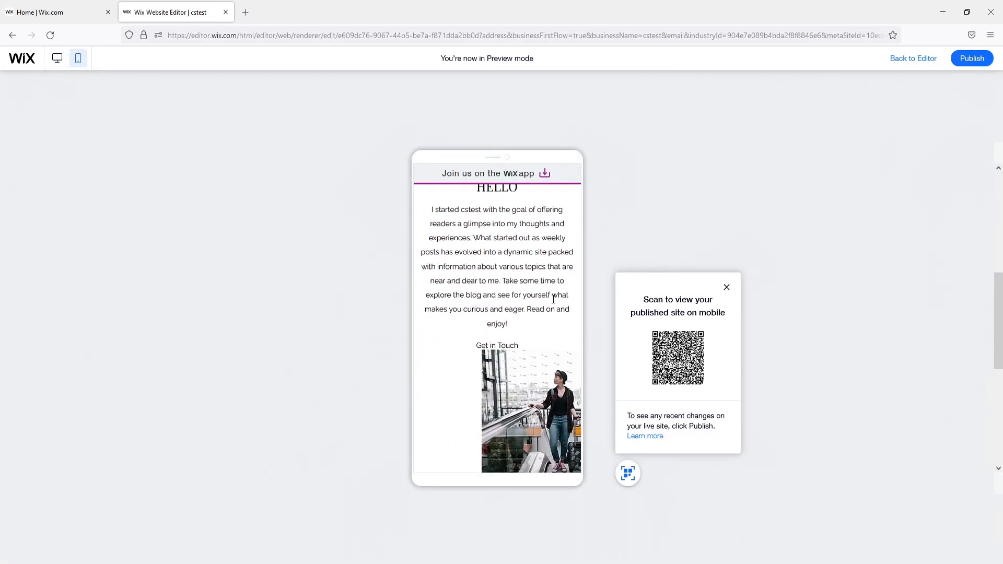
{"action": "scroll", "coordinate": [555, 298], "scroll_direction": "down", "scroll_amount": 3}
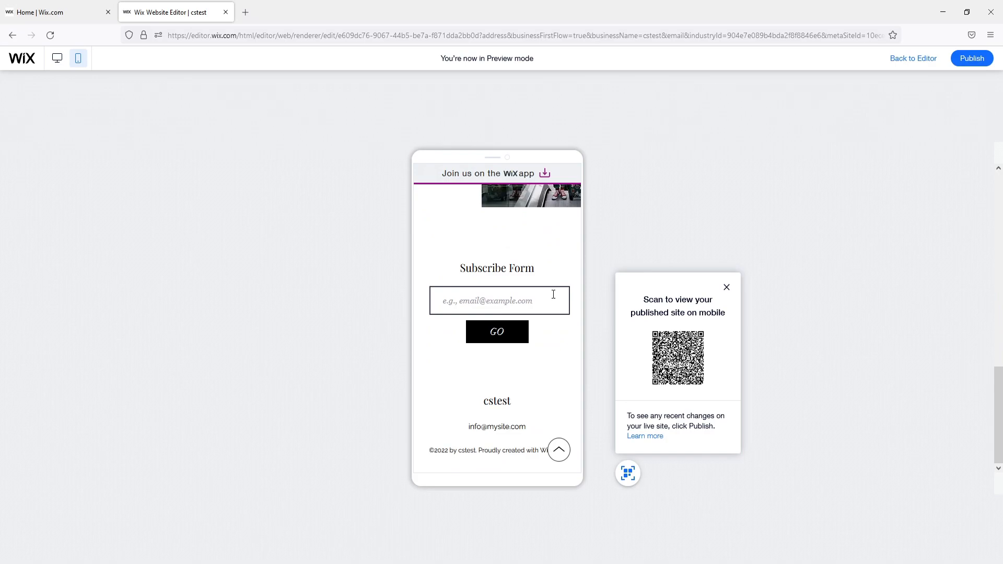
{"action": "scroll", "coordinate": [554, 296], "scroll_direction": "up", "scroll_amount": 6}
{"action": "scroll", "coordinate": [554, 294], "scroll_direction": "up", "scroll_amount": 2}
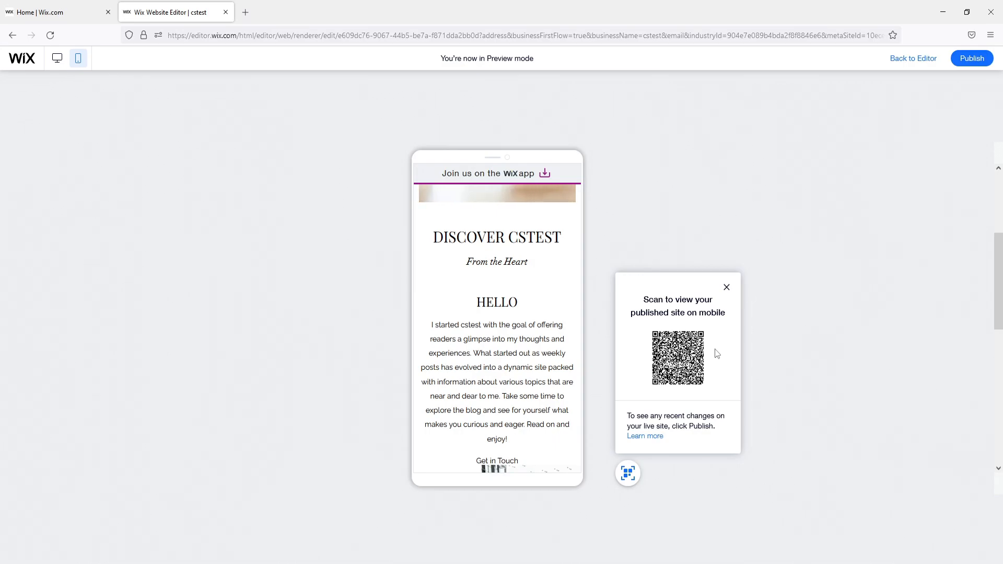
Return to the editor, skipping the mobile introduction, and switch back to the desktop version of the site
{"action": "left_click", "coordinate": [909, 59]}
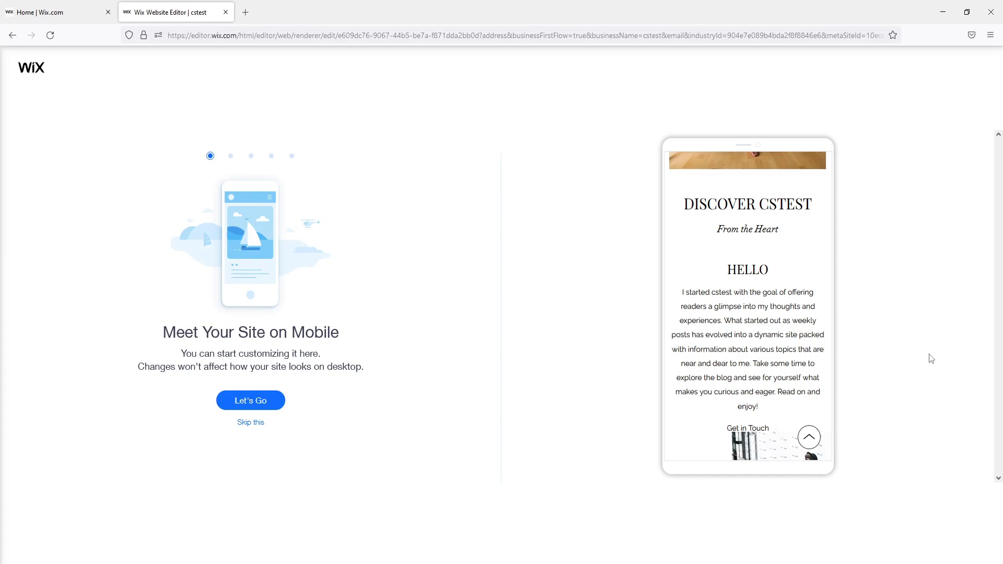
{"action": "left_click", "coordinate": [258, 427]}
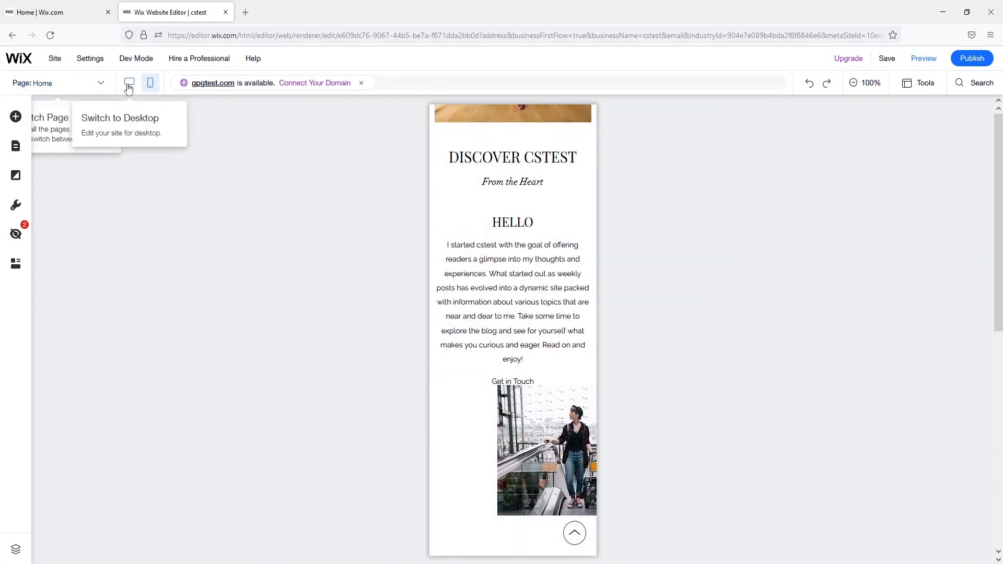
{"action": "left_click", "coordinate": [129, 83]}
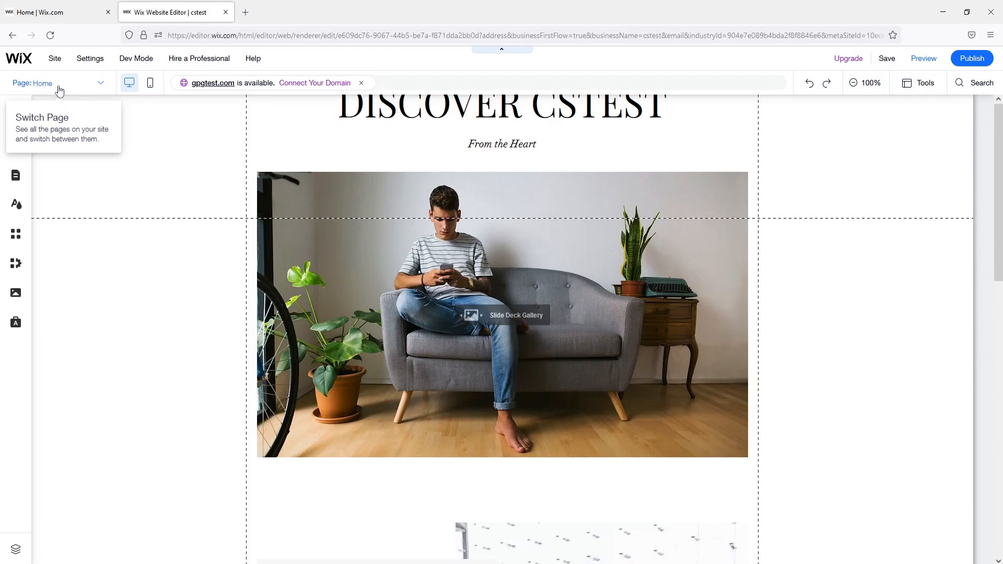
Switch the editor to the About page and look over its About section
{"action": "left_click", "coordinate": [85, 88]}
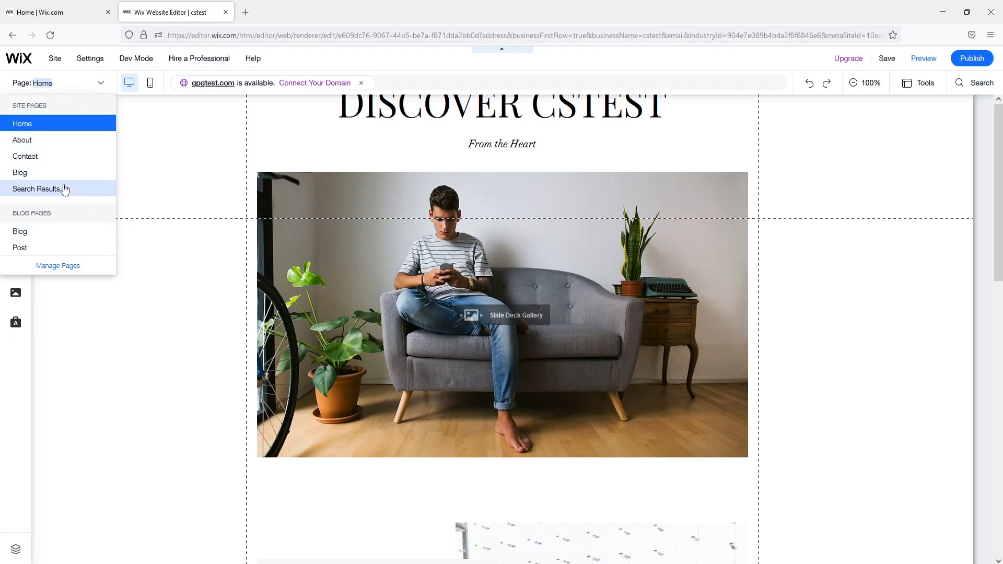
{"action": "left_click", "coordinate": [63, 140]}
{"action": "scroll", "coordinate": [418, 289], "scroll_direction": "down", "scroll_amount": 4}
{"action": "scroll", "coordinate": [512, 332], "scroll_direction": "up", "scroll_amount": 4}
{"action": "scroll", "coordinate": [473, 452], "scroll_direction": "down", "scroll_amount": 4}
{"action": "scroll", "coordinate": [519, 299], "scroll_direction": "up", "scroll_amount": 3}
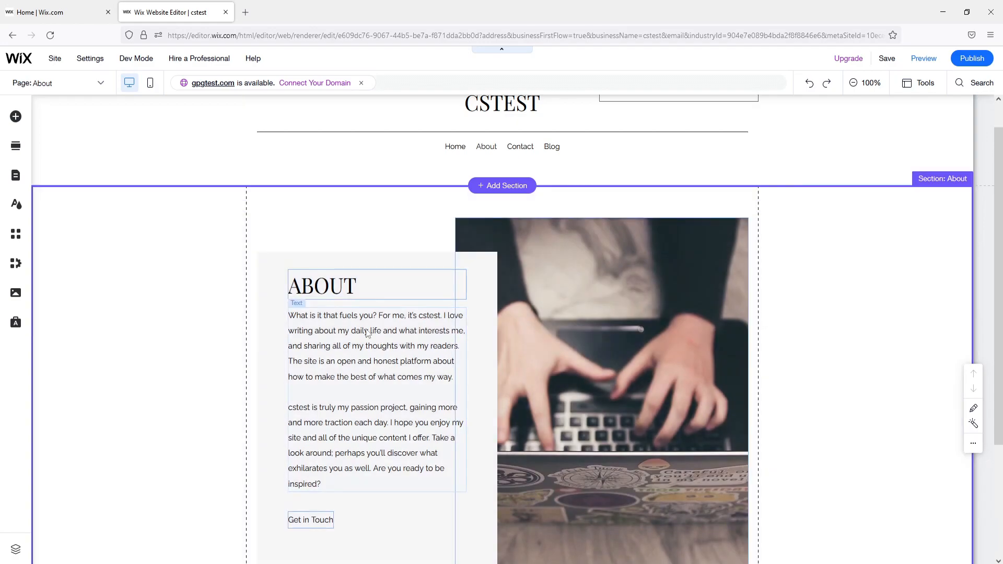
{"action": "scroll", "coordinate": [370, 356], "scroll_direction": "down", "scroll_amount": 1}
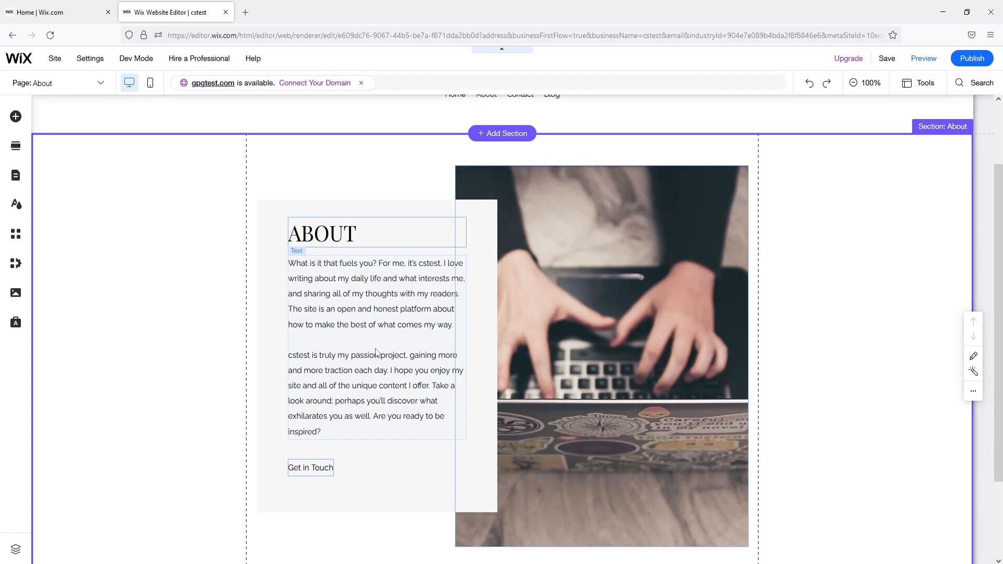
Replace the paragraph under the ABOUT heading with "test tets"
{"action": "double_click", "coordinate": [364, 316]}
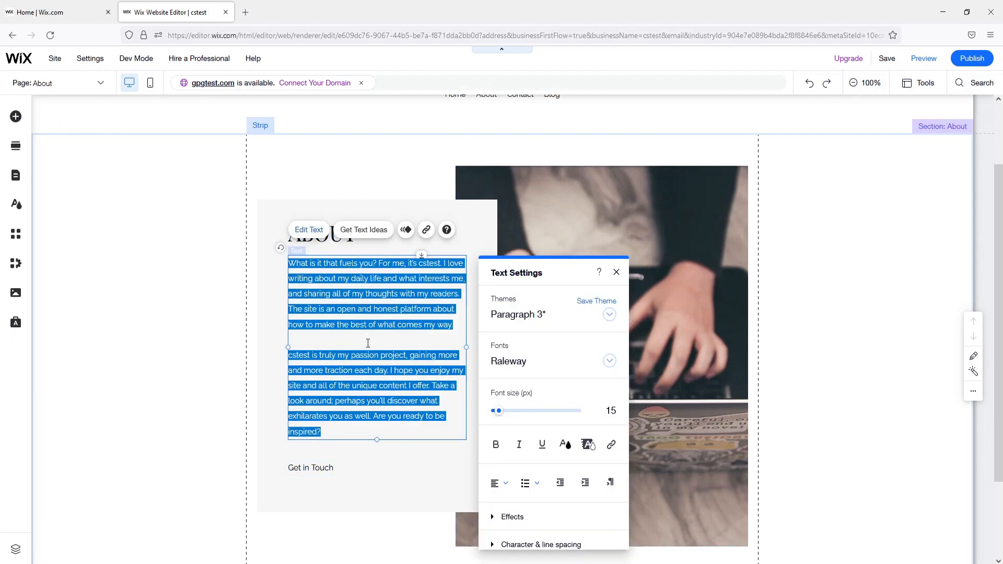
{"action": "left_click_drag", "start_coordinate": [321, 432], "coordinate": [295, 264]}
{"action": "key", "text": "BackSpace"}
{"action": "key", "text": "BackSpace"}
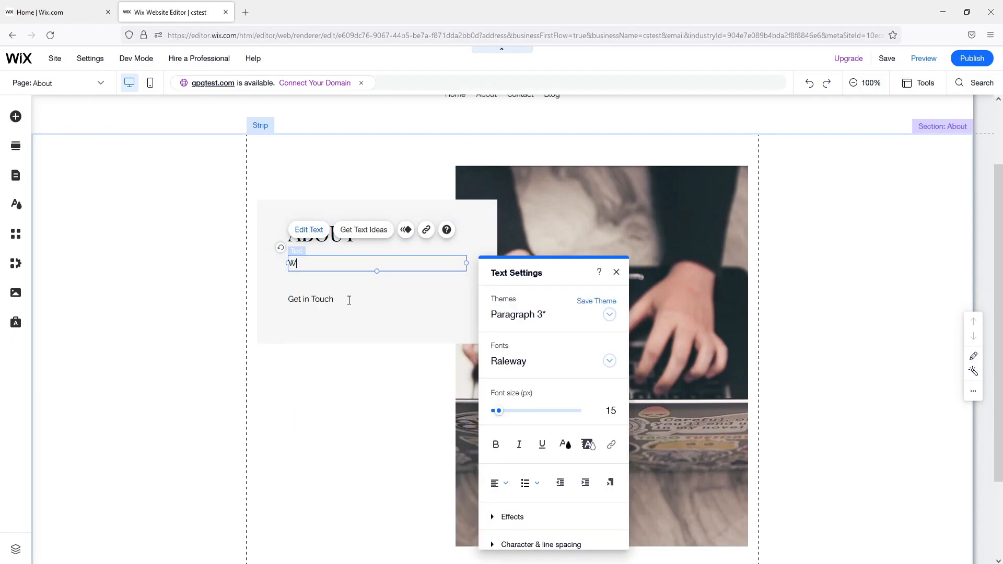
{"action": "type", "text": "test tets"}
{"action": "left_click", "coordinate": [391, 407]}
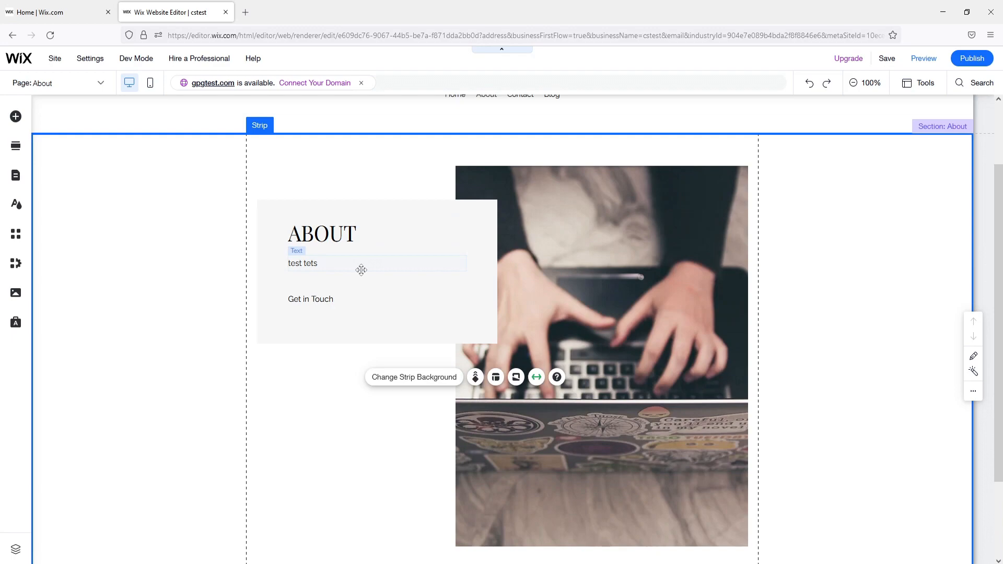
Publish the site and look through the live homepage
{"action": "left_click", "coordinate": [968, 60]}
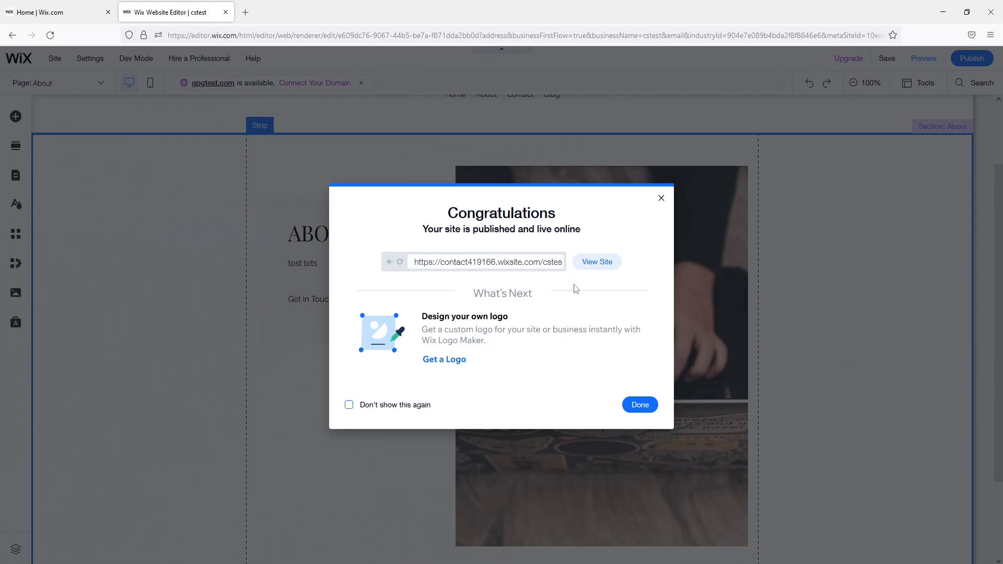
{"action": "left_click", "coordinate": [594, 262]}
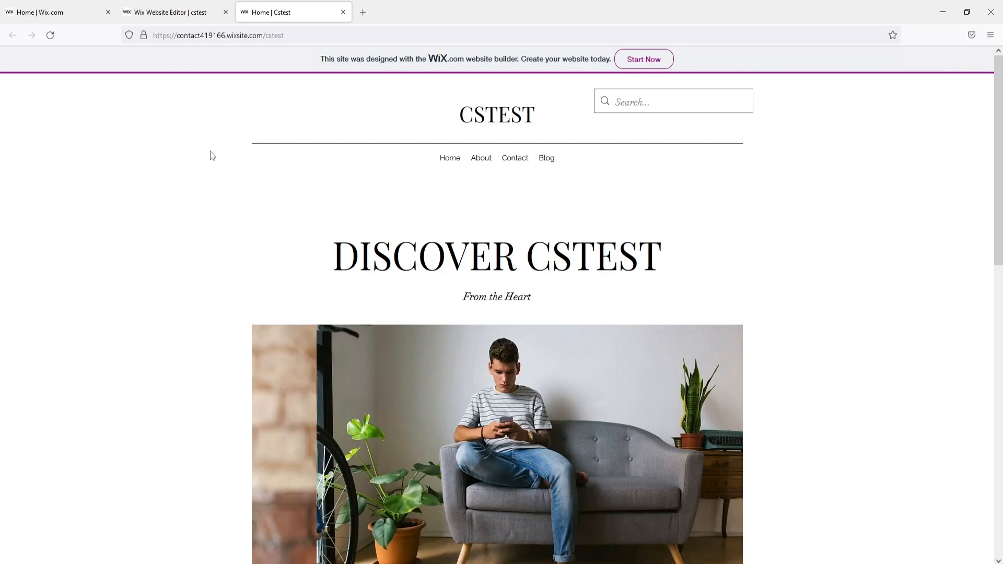
{"action": "scroll", "coordinate": [203, 172], "scroll_direction": "down", "scroll_amount": 3}
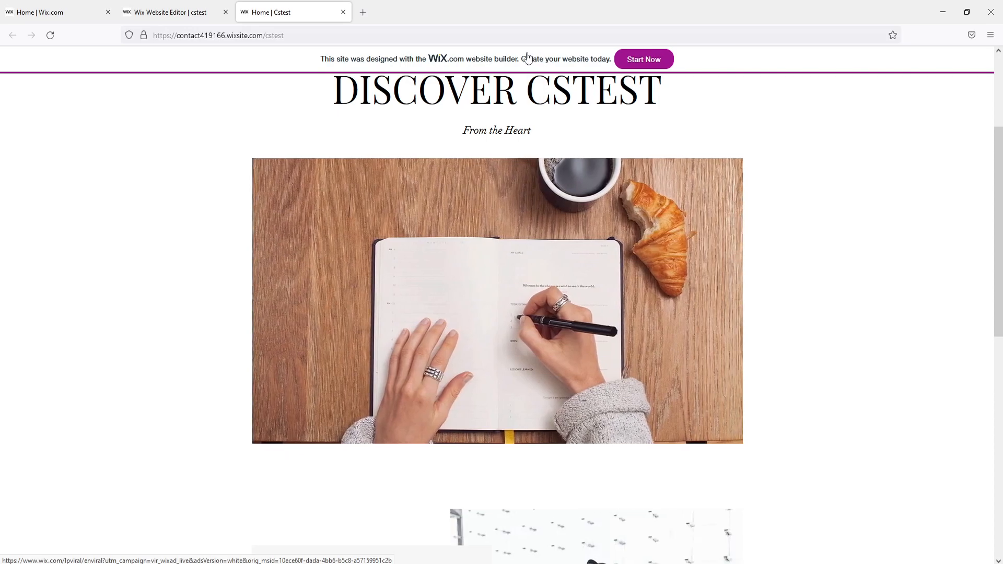
{"action": "scroll", "coordinate": [251, 152], "scroll_direction": "down", "scroll_amount": 3}
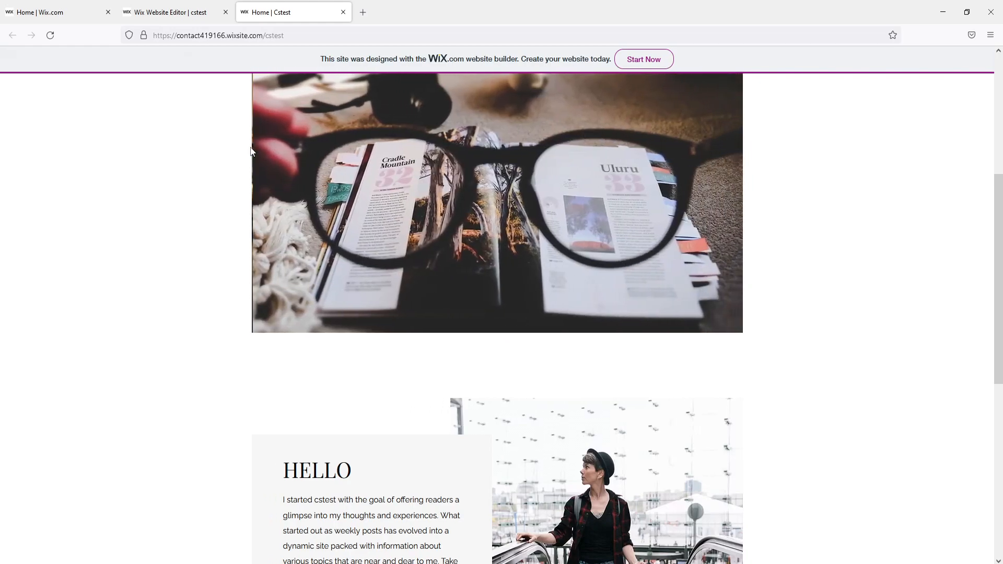
{"action": "scroll", "coordinate": [251, 151], "scroll_direction": "down", "scroll_amount": 4}
{"action": "scroll", "coordinate": [208, 142], "scroll_direction": "up", "scroll_amount": 9}
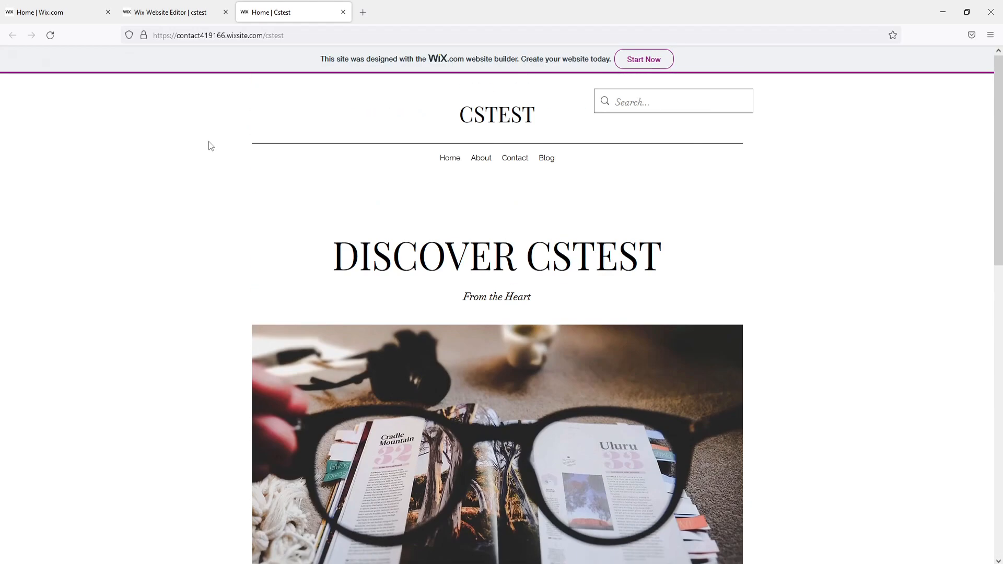
Return to the site's dashboard, dismiss the setup checklist pop-up and view the published blog posts
{"action": "left_click", "coordinate": [53, 12]}
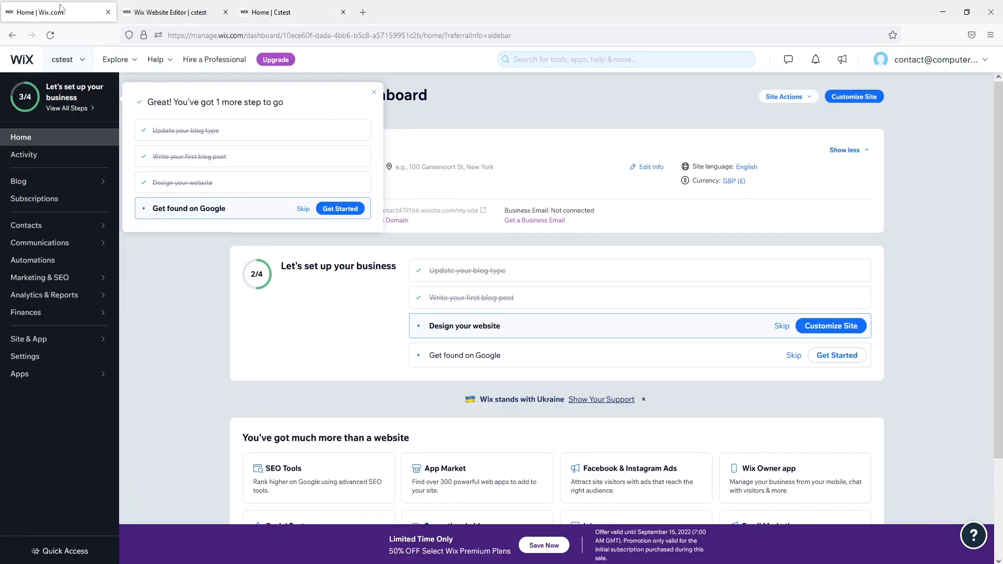
{"action": "left_click", "coordinate": [183, 301]}
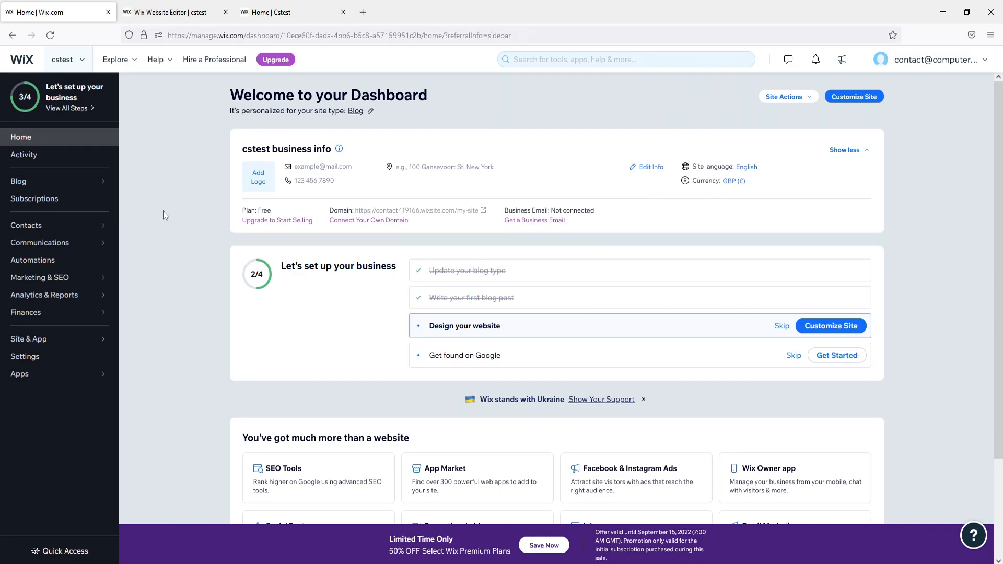
{"action": "left_click", "coordinate": [77, 187]}
{"action": "left_click", "coordinate": [44, 216]}
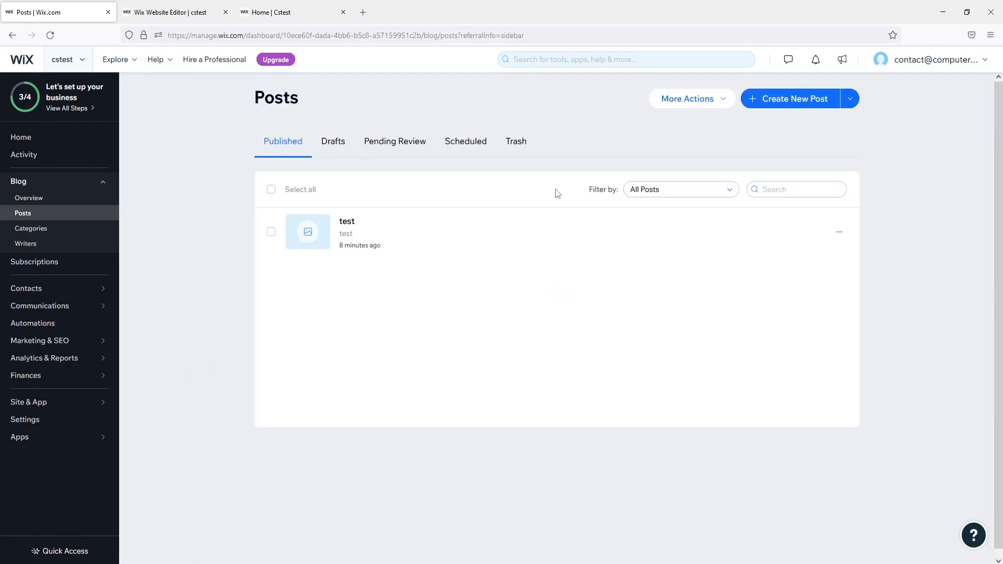
View the Subscriptions page and the Communications inbox of the dashboard
{"action": "left_click", "coordinate": [61, 263]}
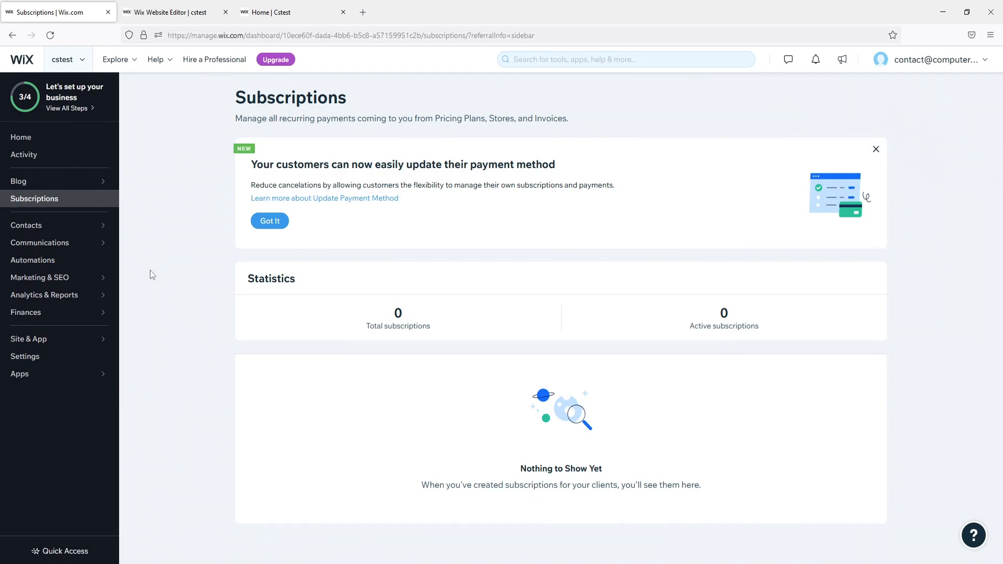
{"action": "left_click", "coordinate": [83, 244]}
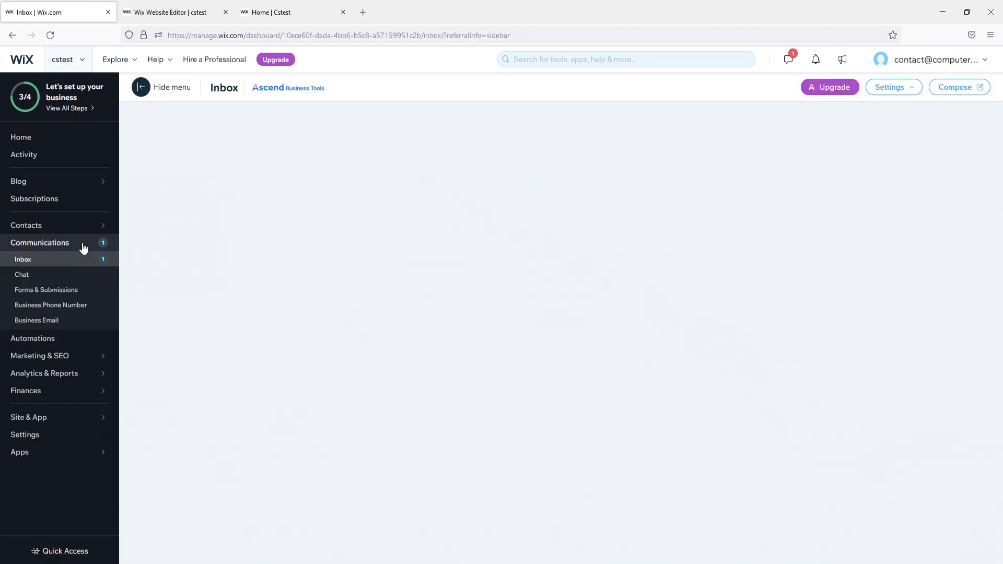